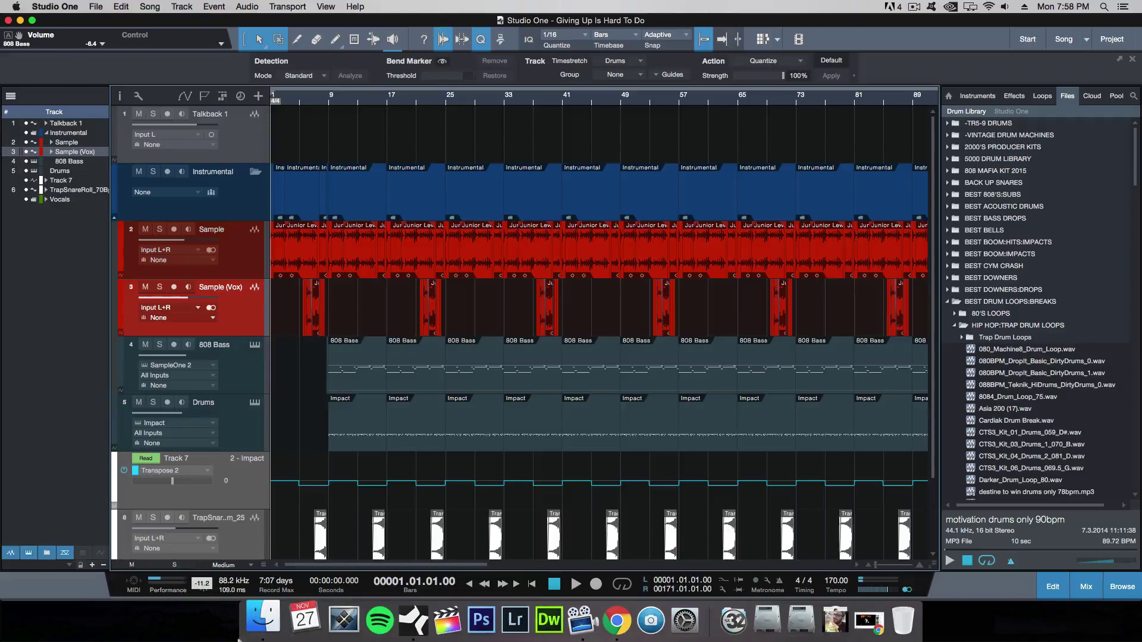
Preview the source audio file for Giving Up in the Finder's Media folder and return to the Studio One song.
left_click(260, 635)
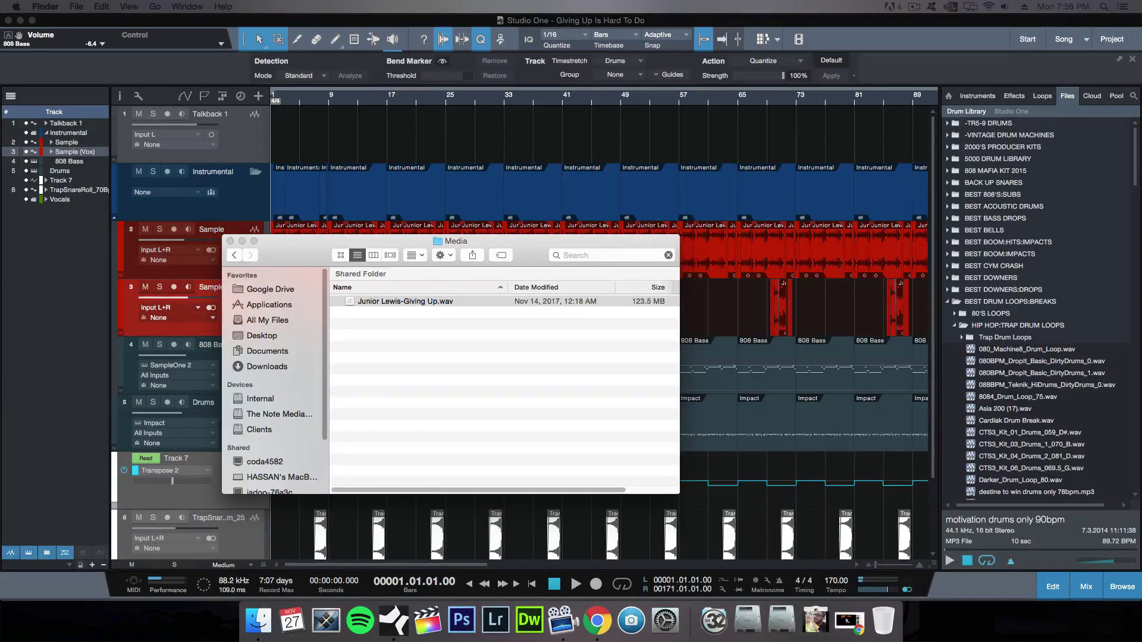
left_click(509, 357)
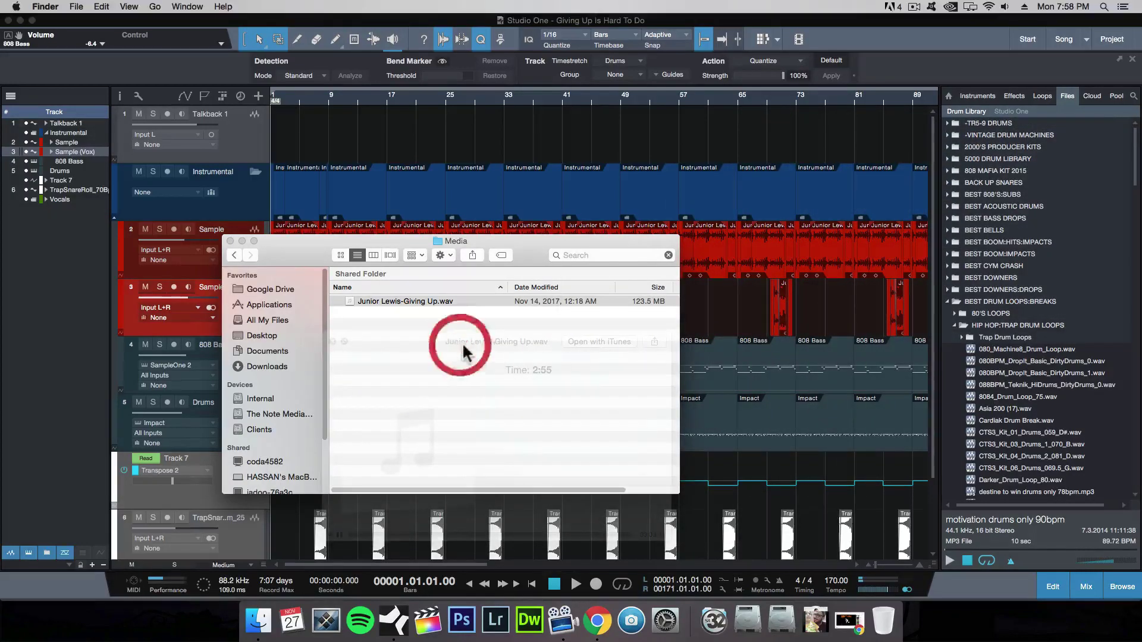
key("space")
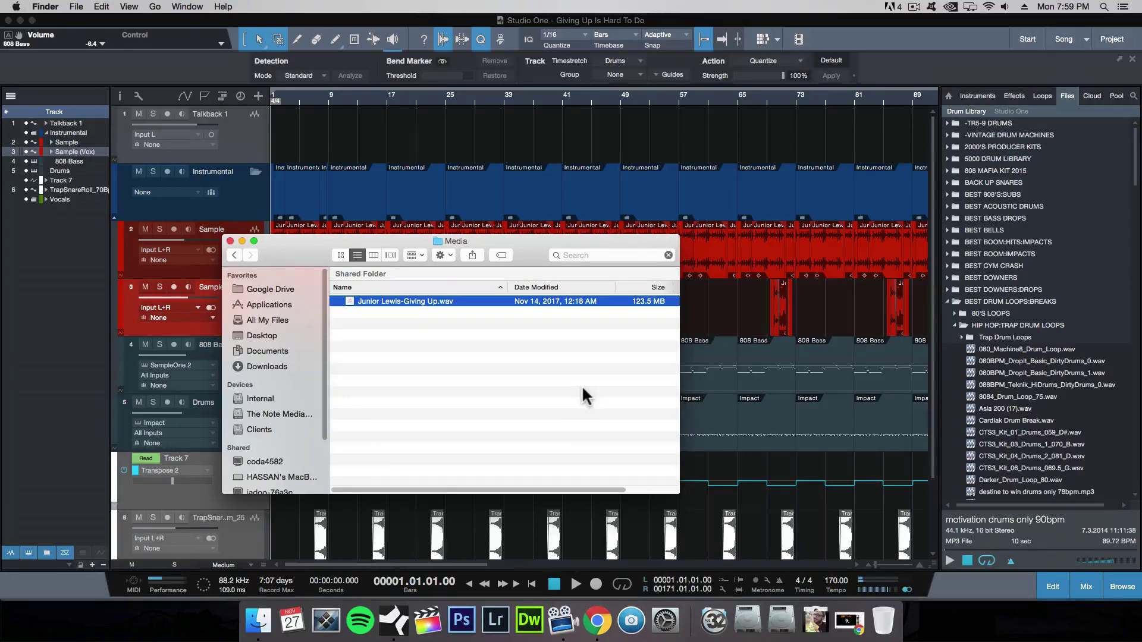
left_click(684, 285)
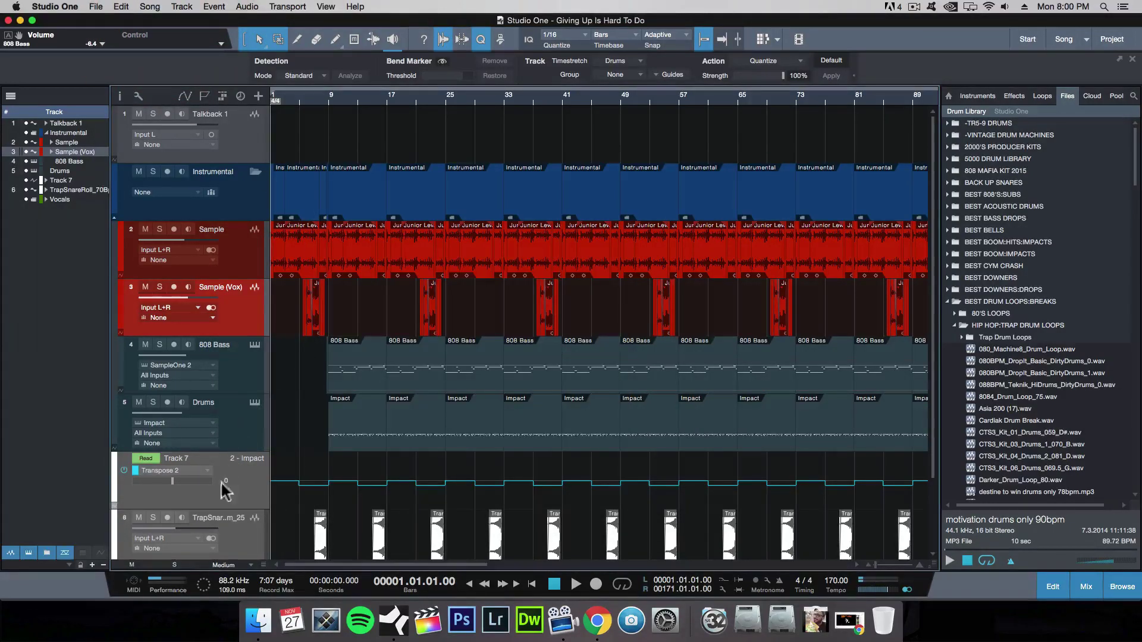
Play the full arrangement from the start to about bar 25 and stop playback.
left_click(294, 391)
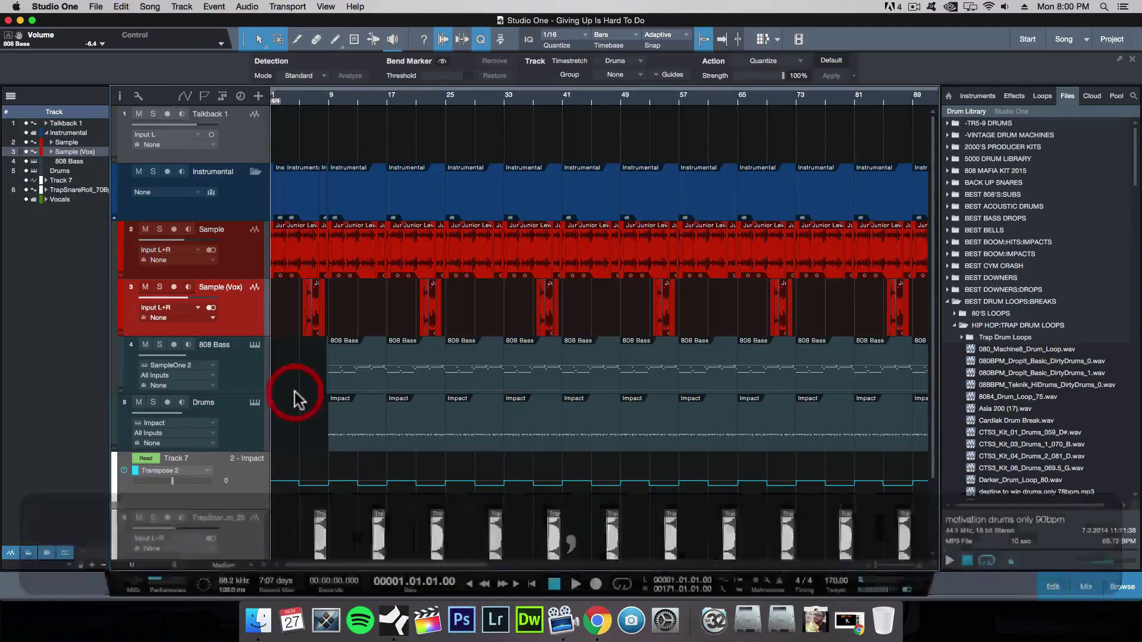
key("space")
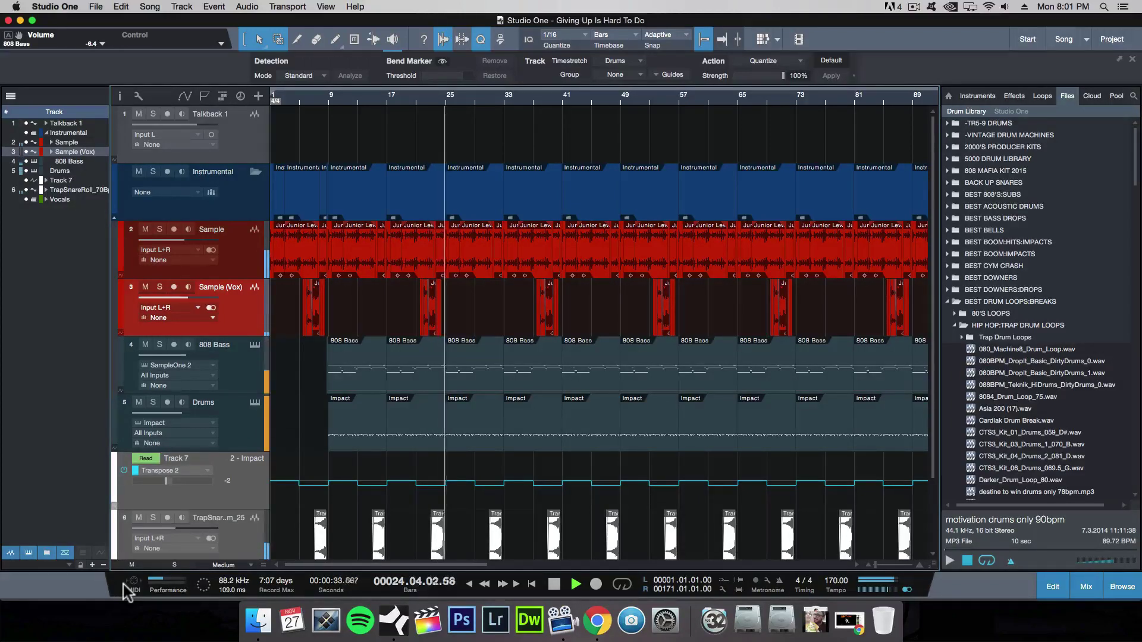
key("space")
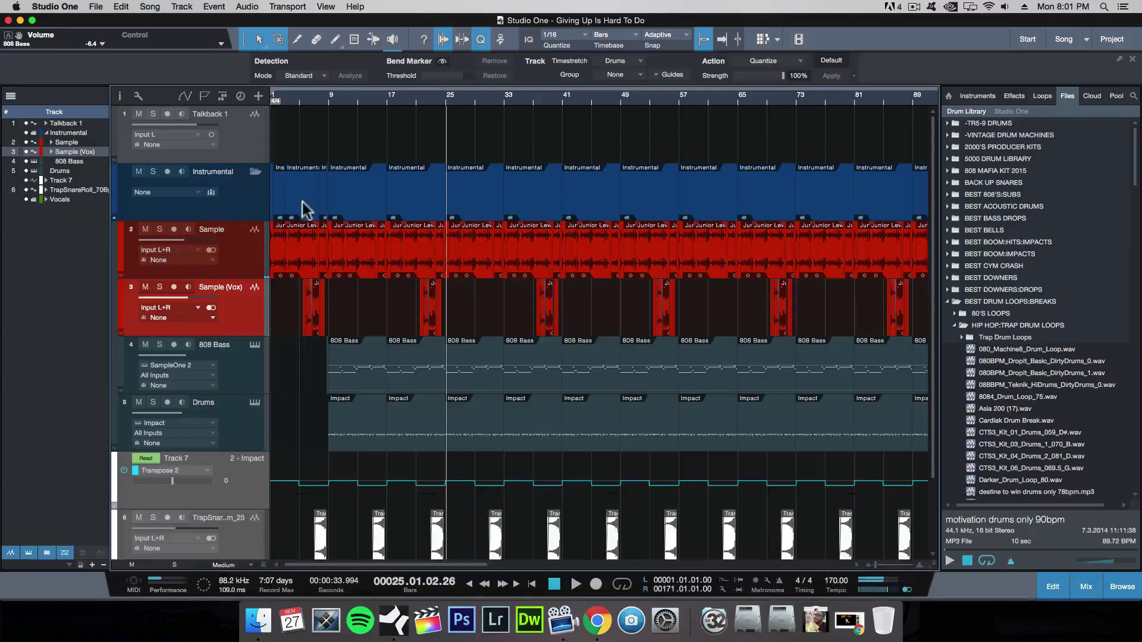
Duplicate the Sample track without its events to get an empty audio track.
left_click(333, 314)
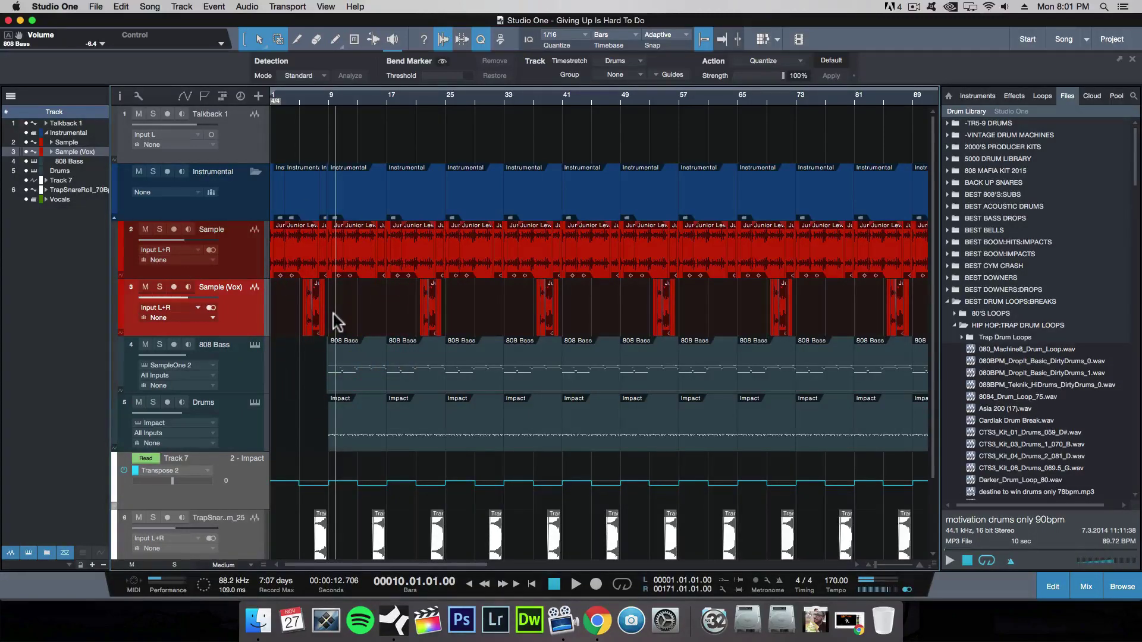
key("super+s")
key("super+e")
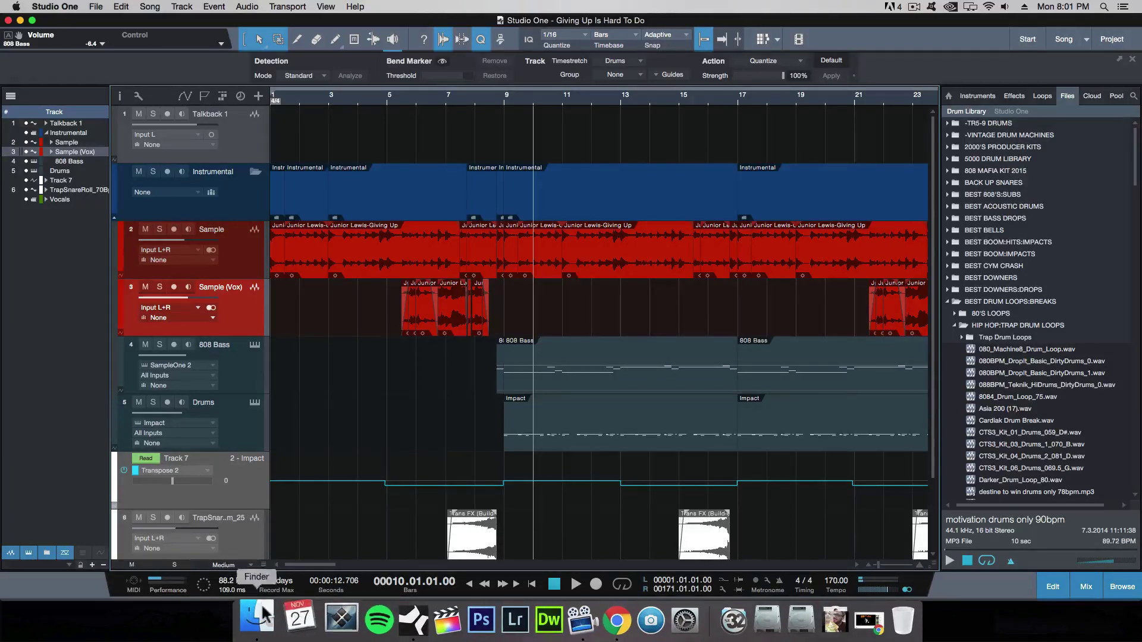
right_click(251, 262)
left_click(309, 352)
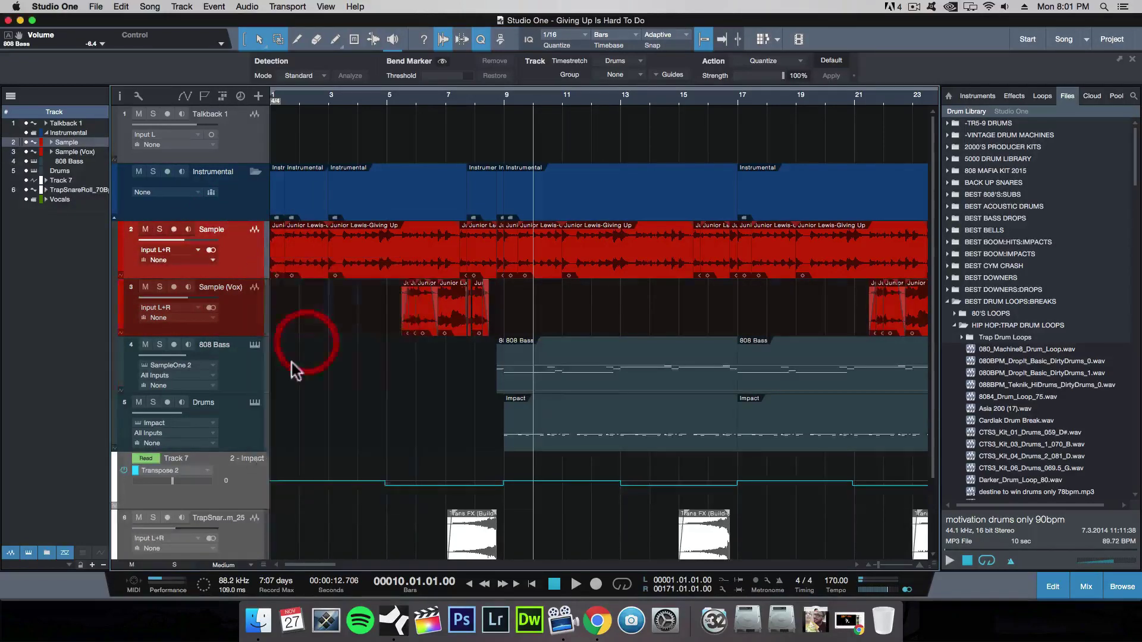
left_click_drag(230, 245, 236, 245)
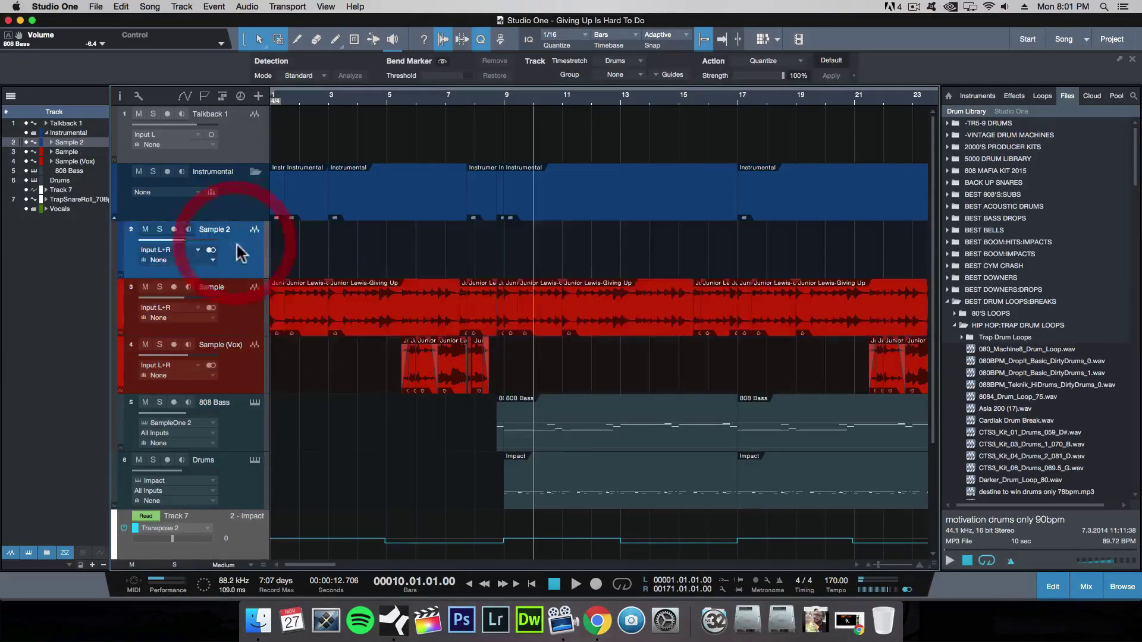
Place a copy of a Giving Up clip at bar 1 of Sample 2 and extend its end to about bar 18.
left_click_drag(368, 320, 242, 255)
left_click_drag(425, 256, 523, 249)
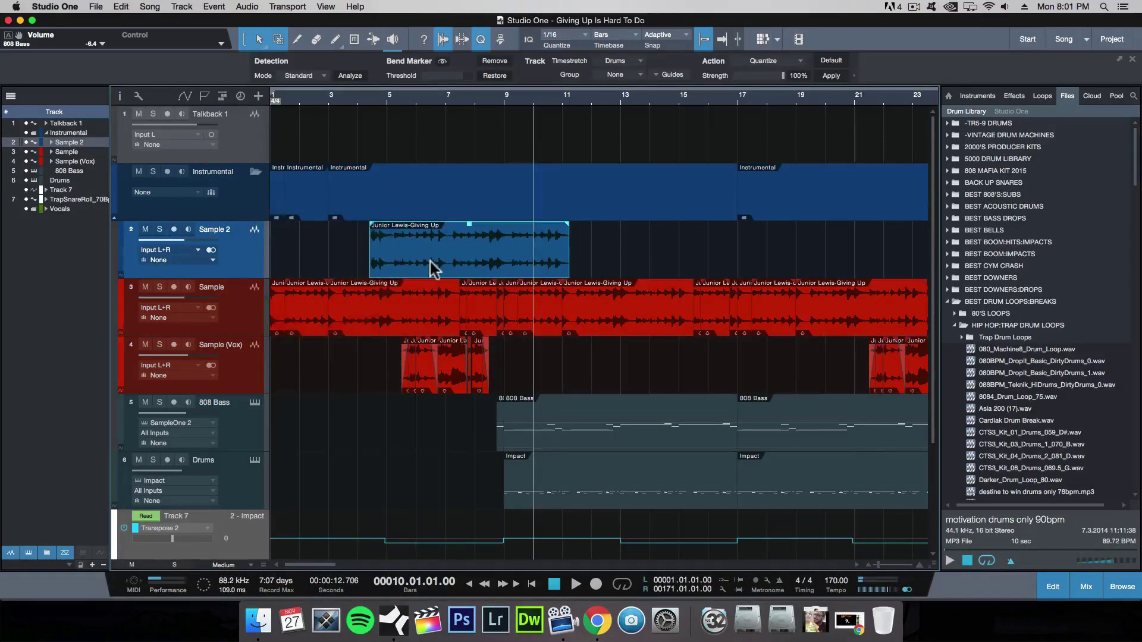
left_click_drag(430, 261, 309, 256)
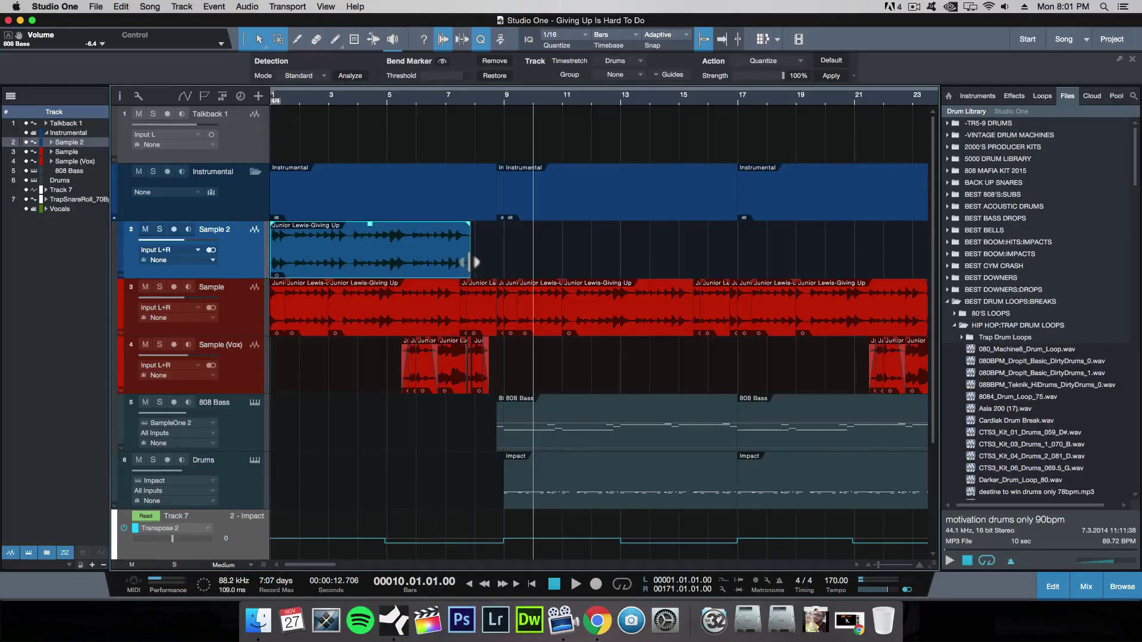
left_click_drag(469, 257, 759, 255)
Solo the Sample 2 track and play it from the start of the song.
key("e")
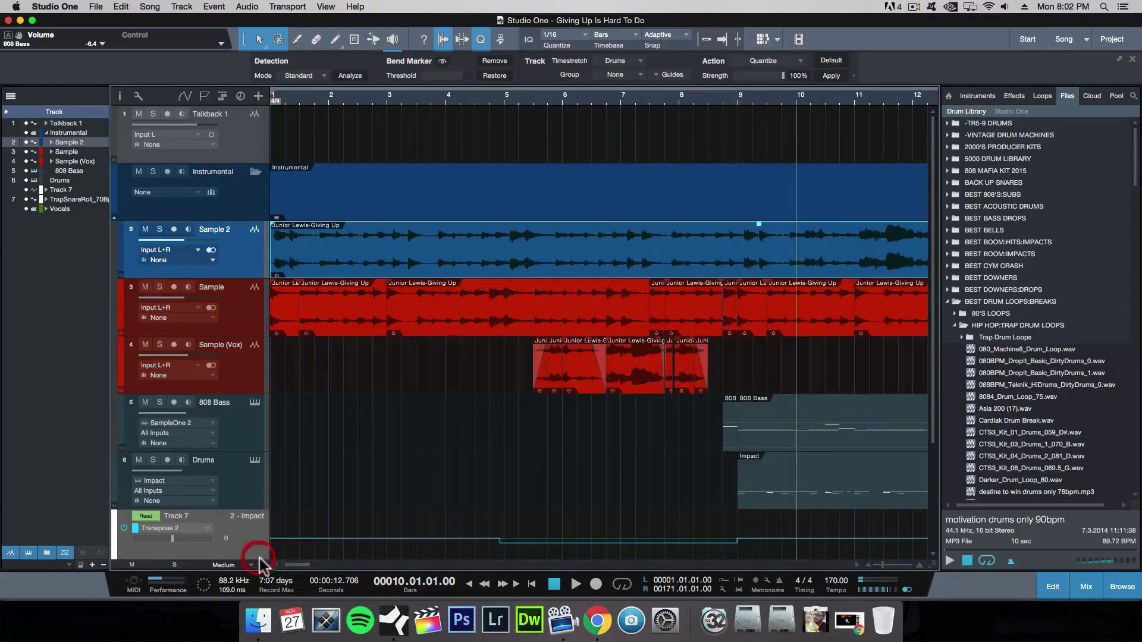
key("s")
key("Home")
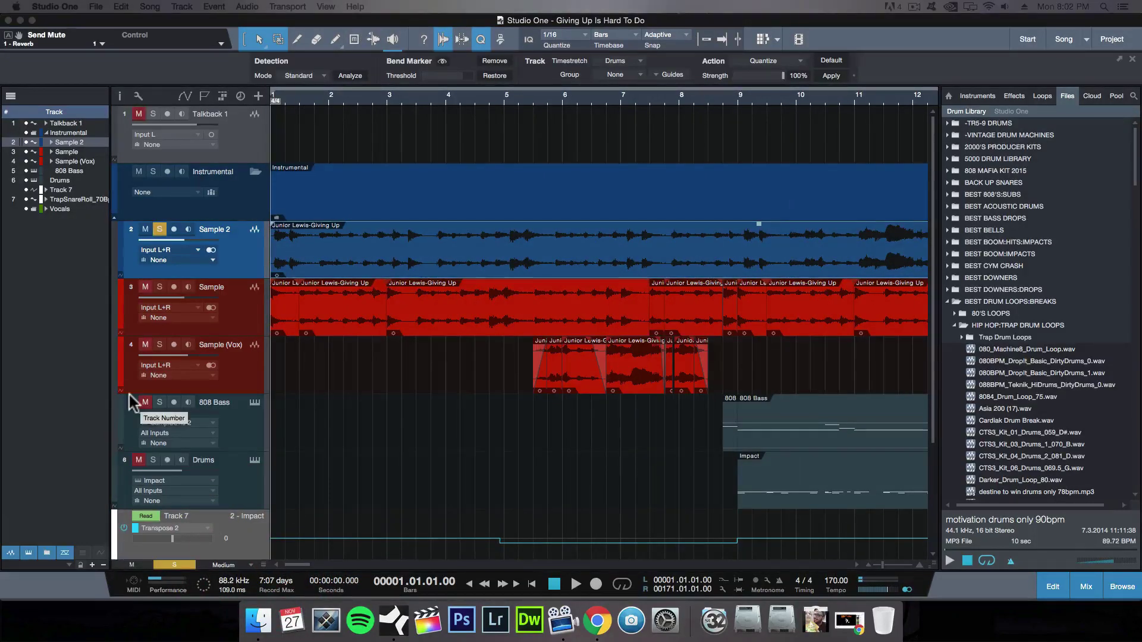
key("space")
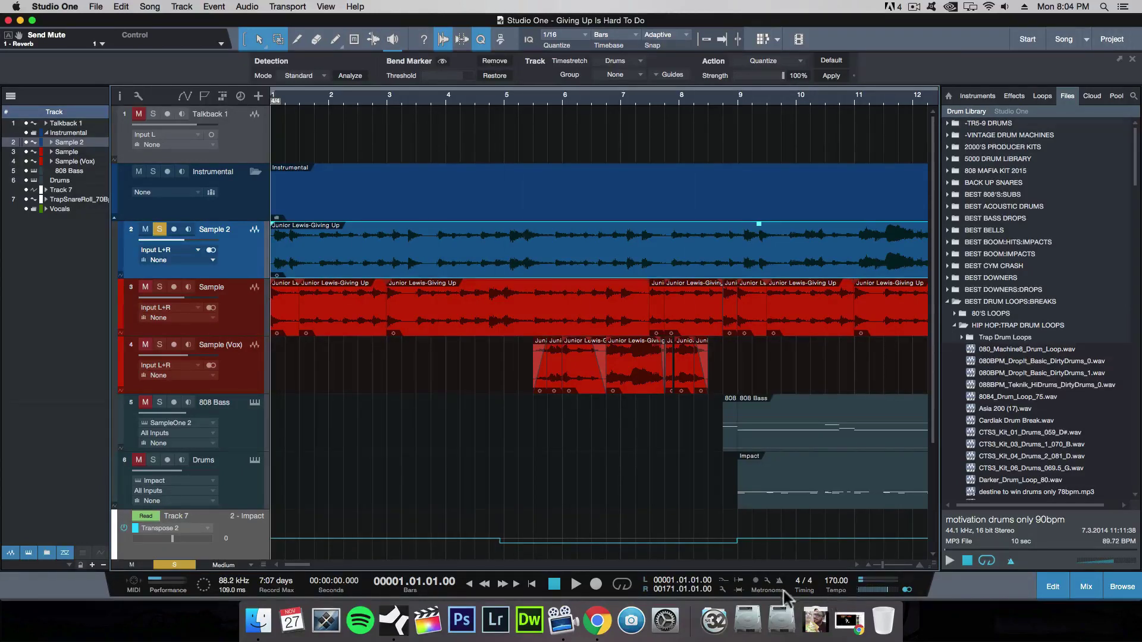
key("space")
Lower the song tempo slightly during playback, stop, and set the tempo back to 170.
left_click(835, 598)
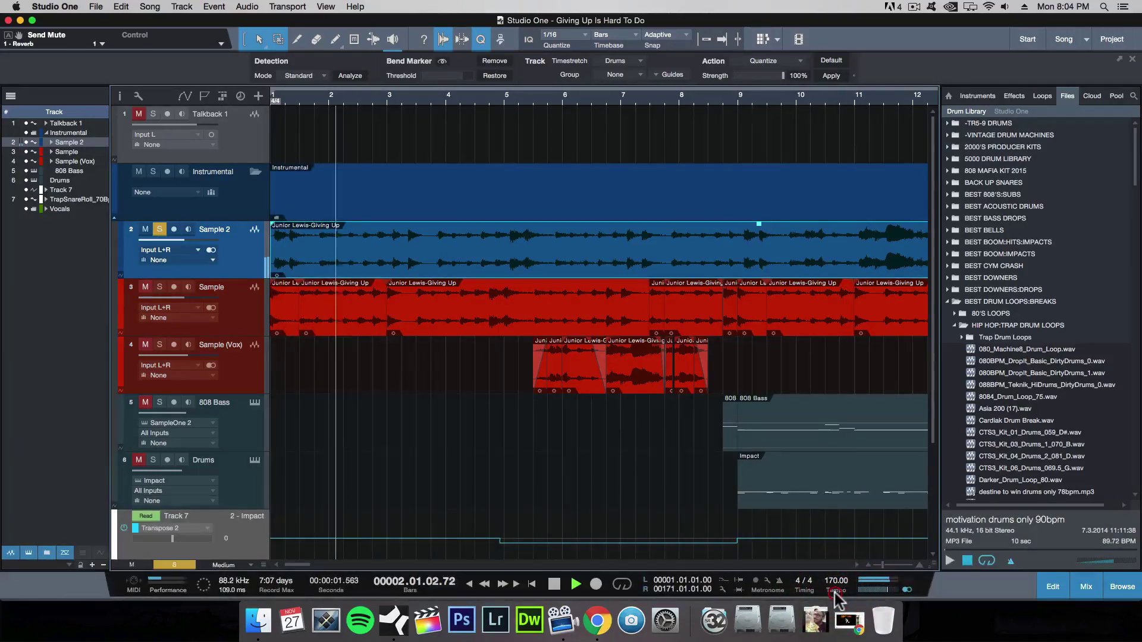
left_click_drag(835, 595, 834, 593)
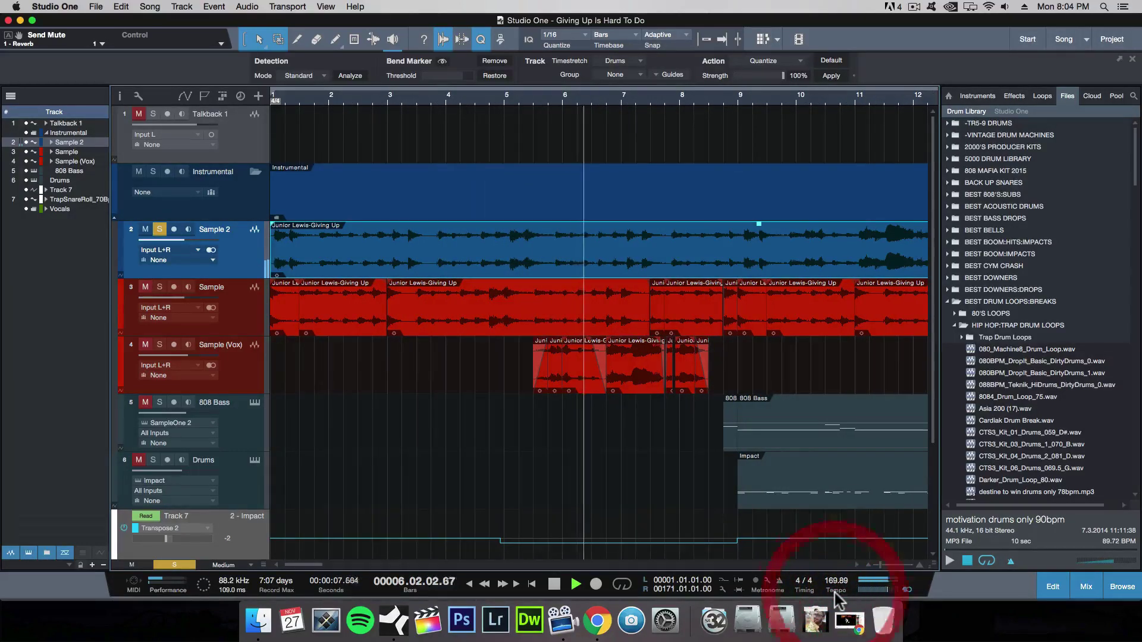
key("space")
double_click(833, 589)
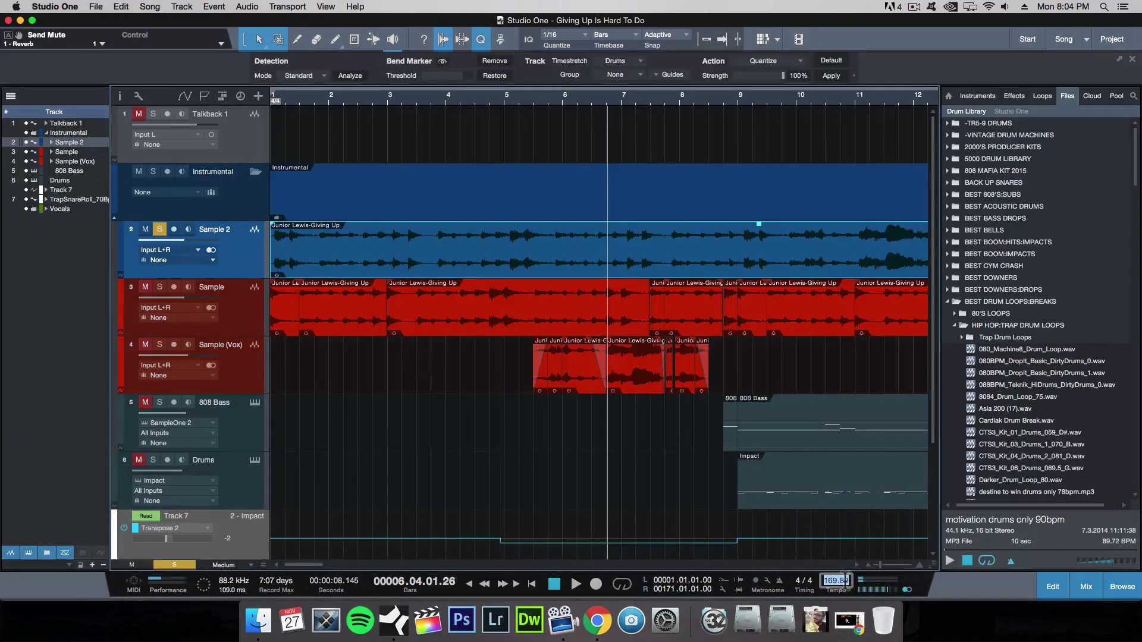
type("170")
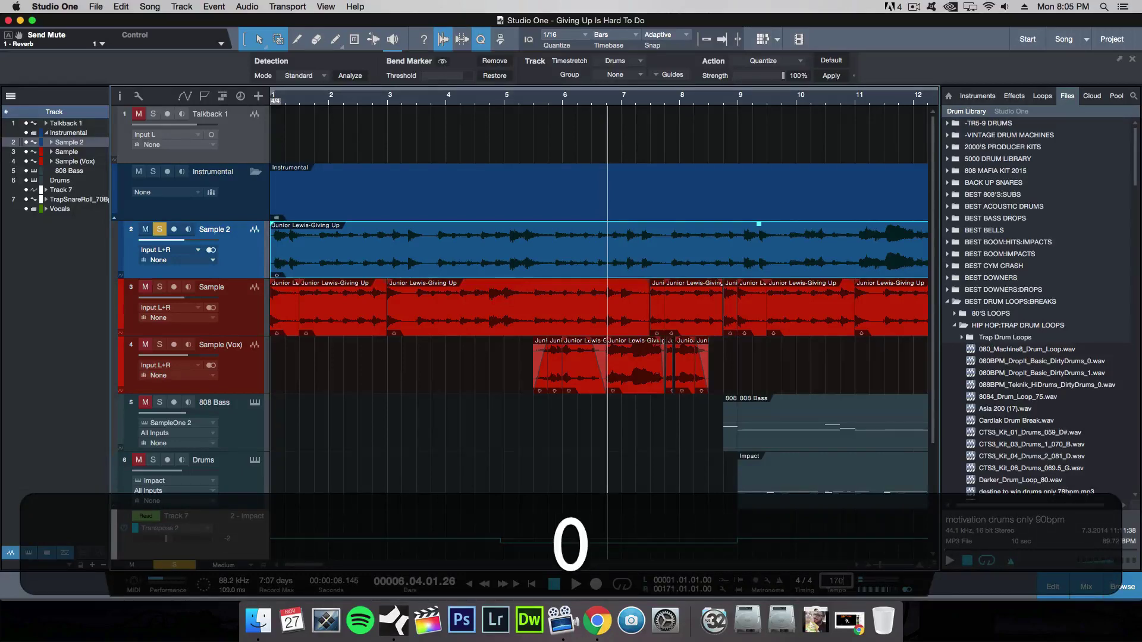
key("Return")
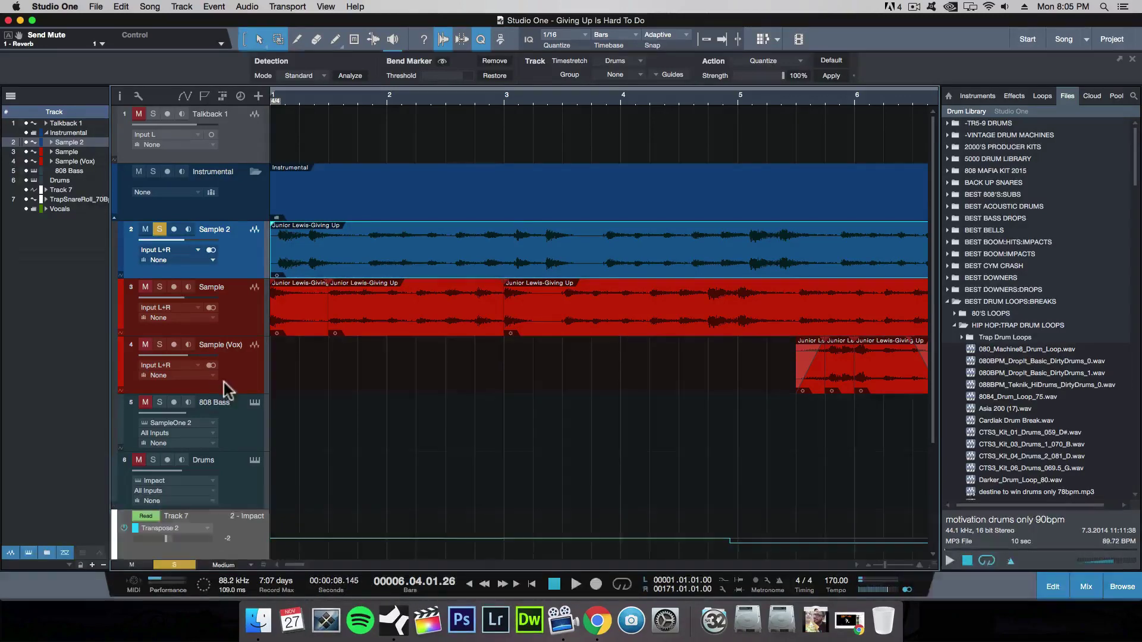
Split the Sample 2 clip at its first downbeat, delete the short lead-in, and move the remaining clip to bar 1.
key("3")
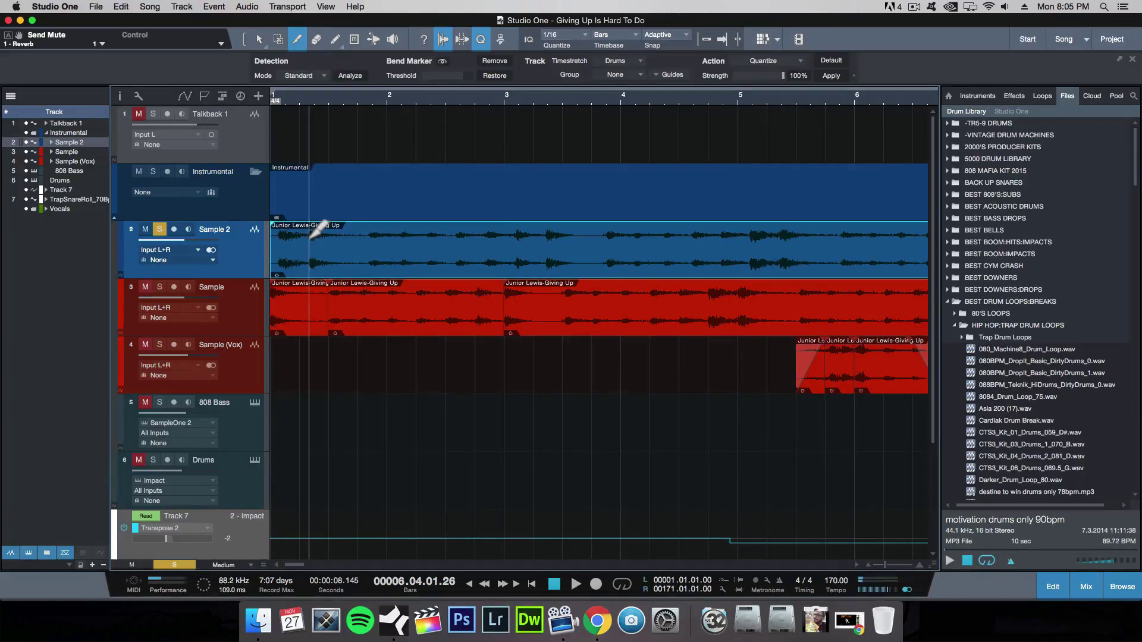
left_click(309, 232)
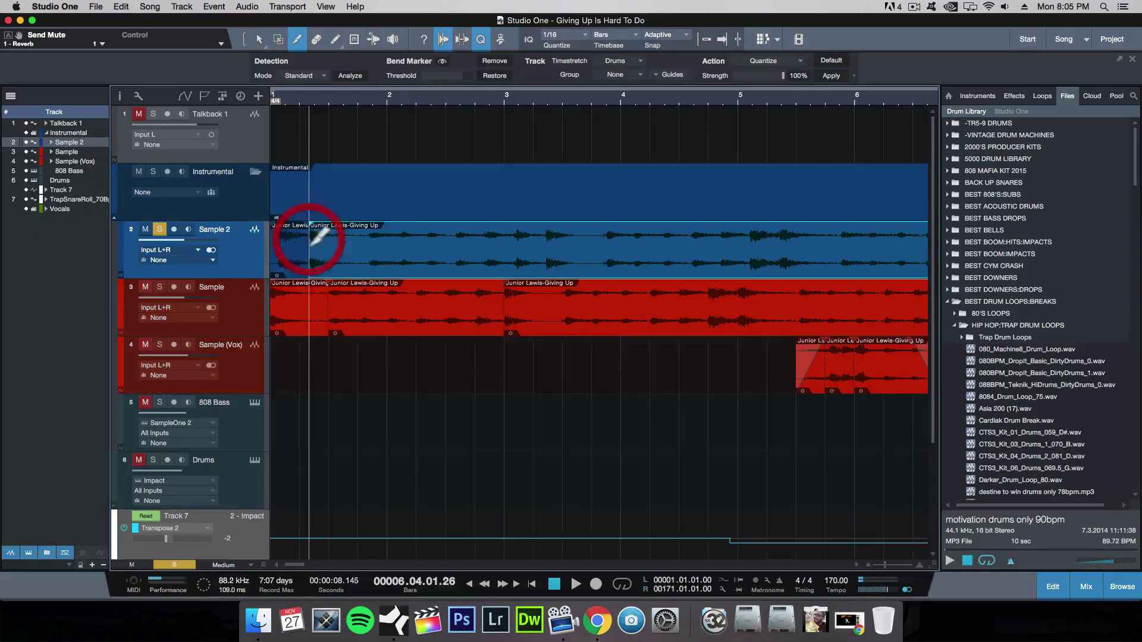
key("1")
left_click(288, 262)
left_click_drag(401, 261, 345, 263)
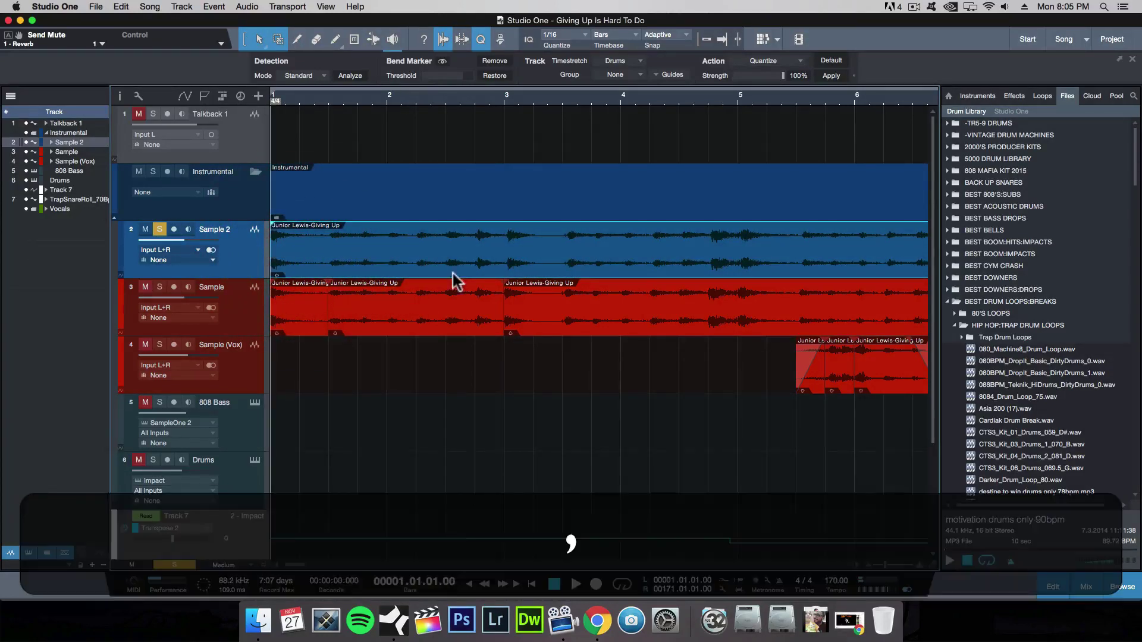
Turn on the metronome and play the trimmed Sample 2 clip from bar 1 to check its timing against the click.
key("space")
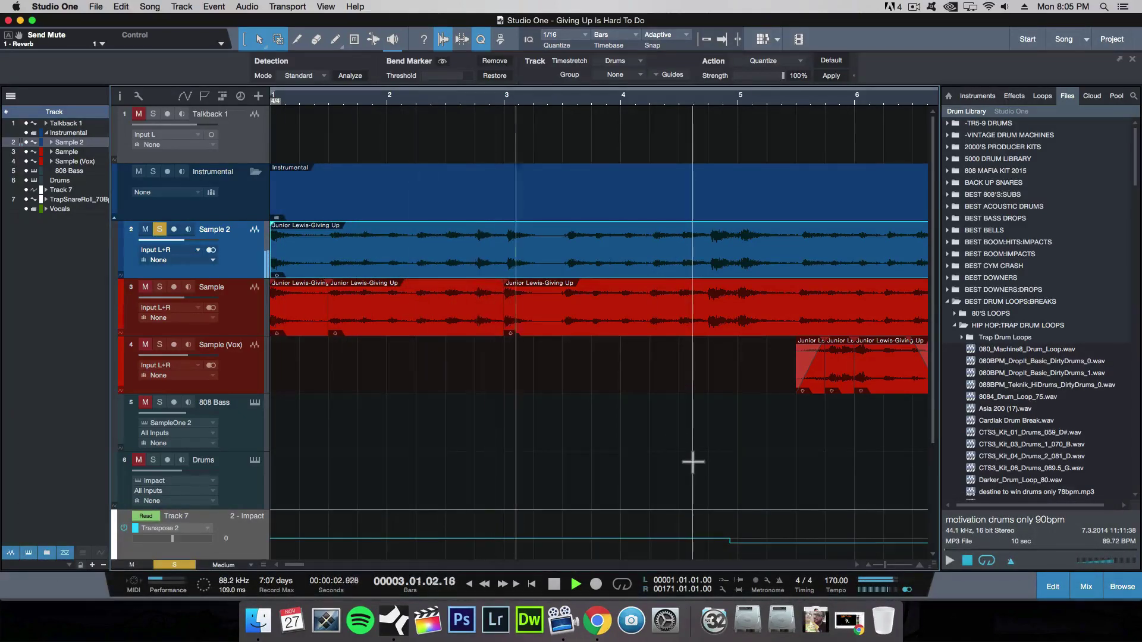
key("space")
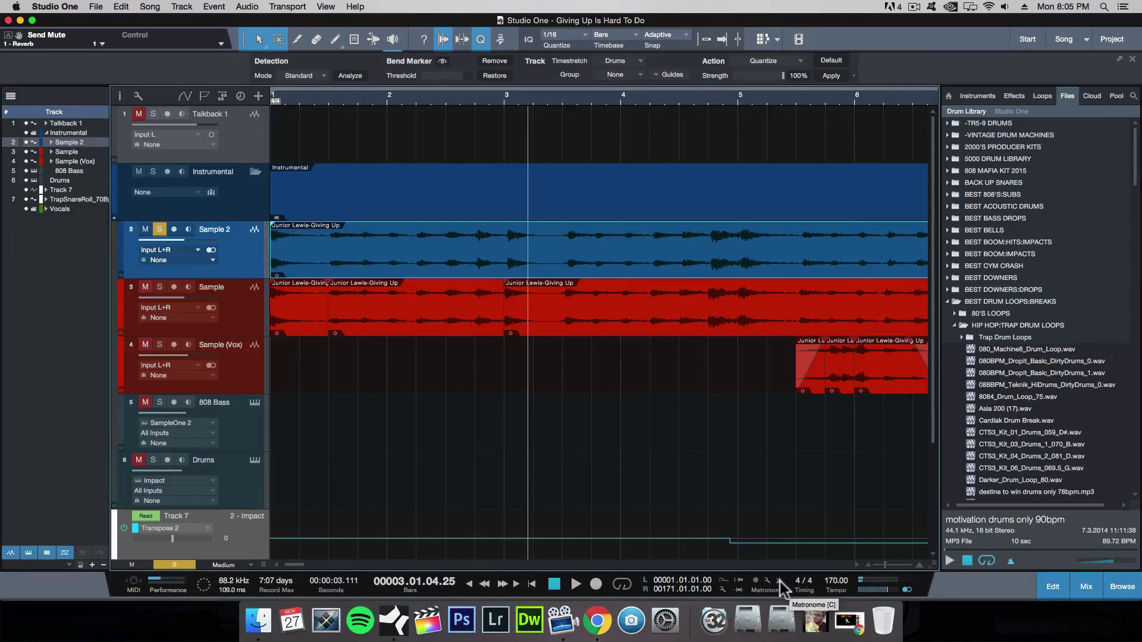
left_click(780, 581)
key("comma")
key("space")
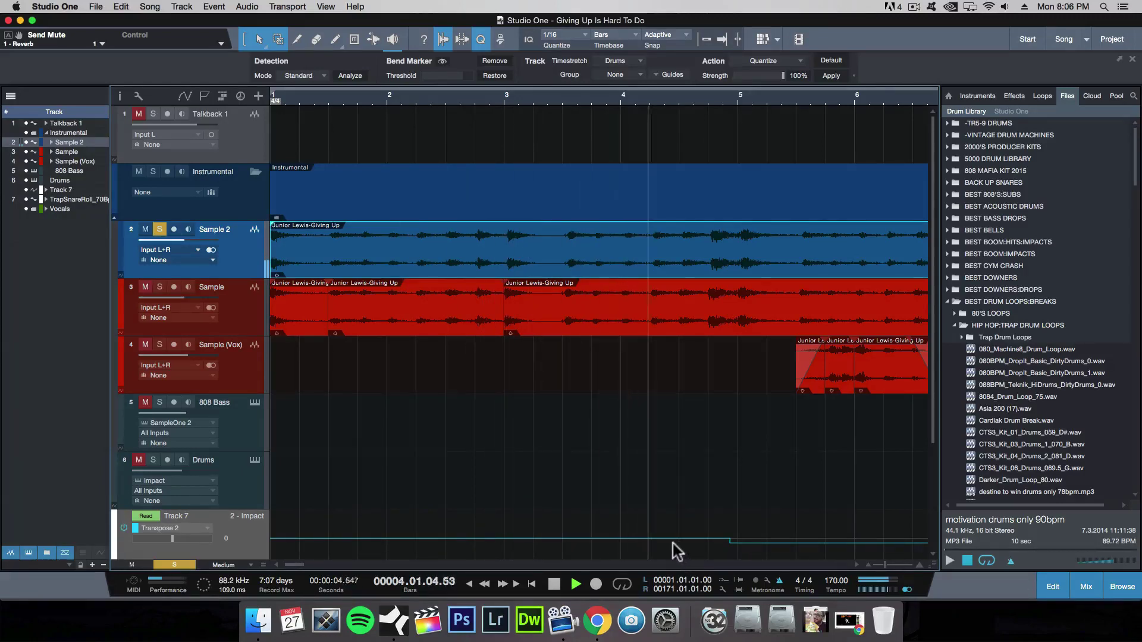
key("space")
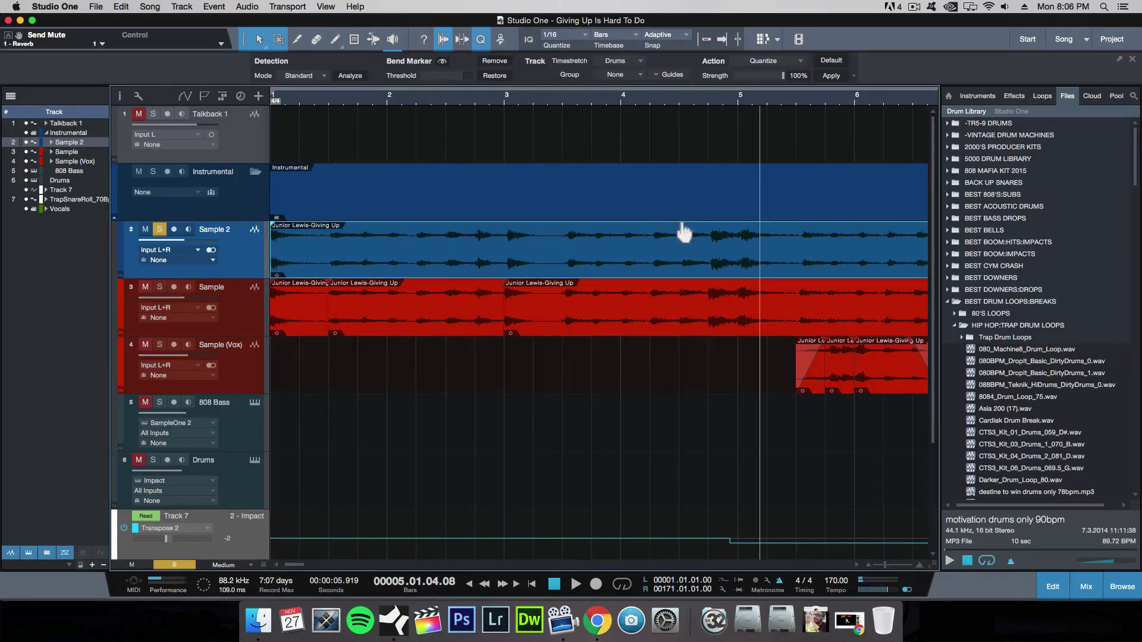
Split the Sample 2 clip at the start of the hit just after bar 3.
key("3")
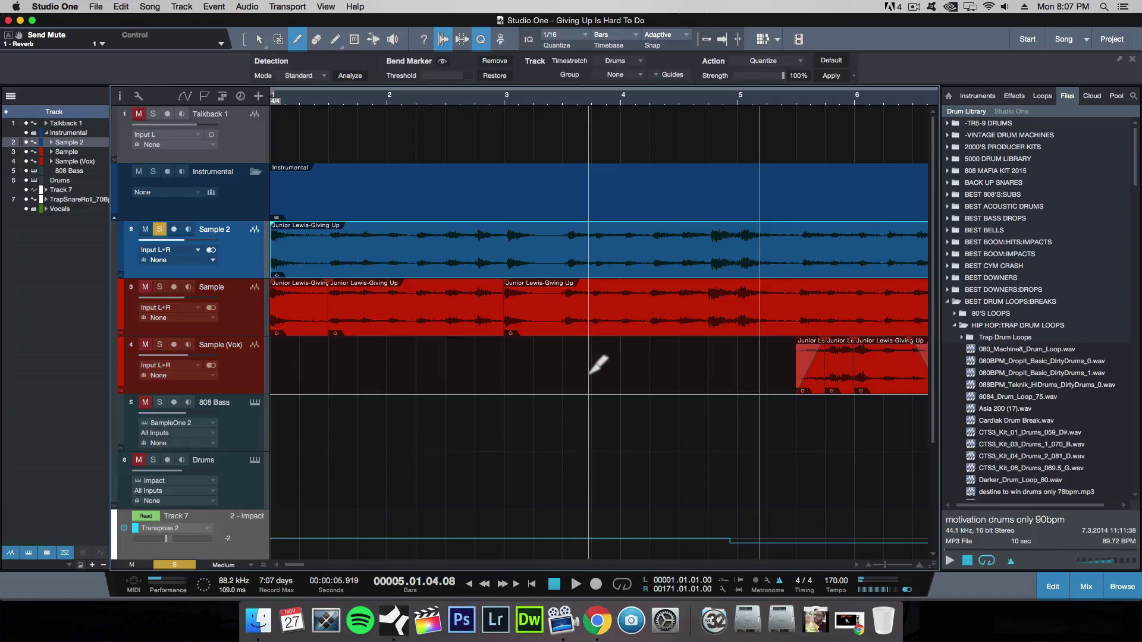
left_click(705, 40)
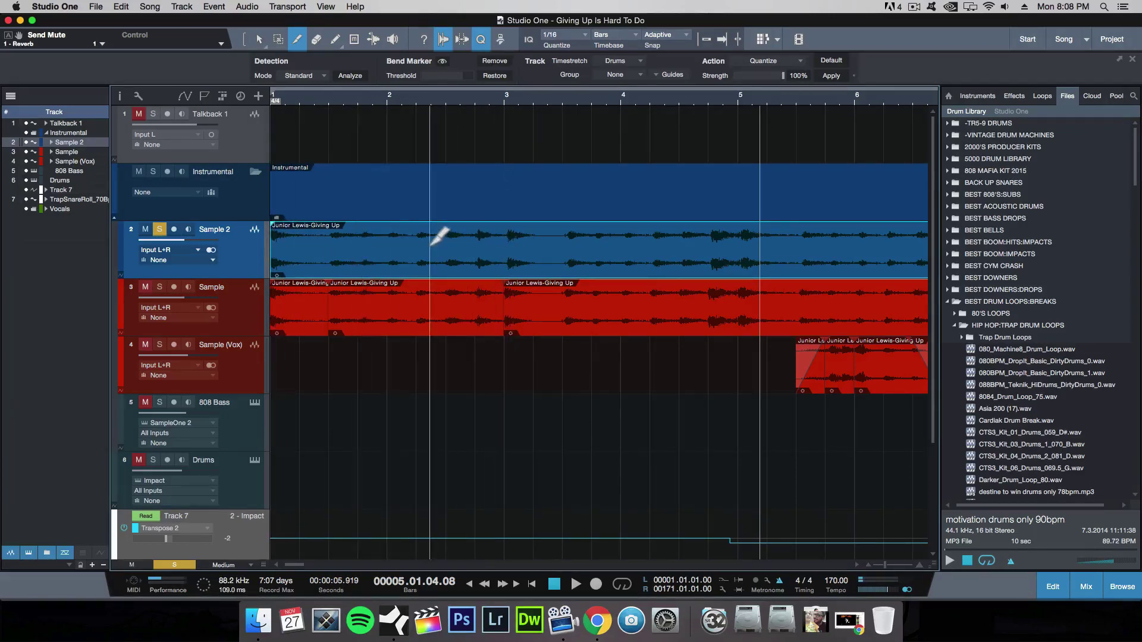
key("3")
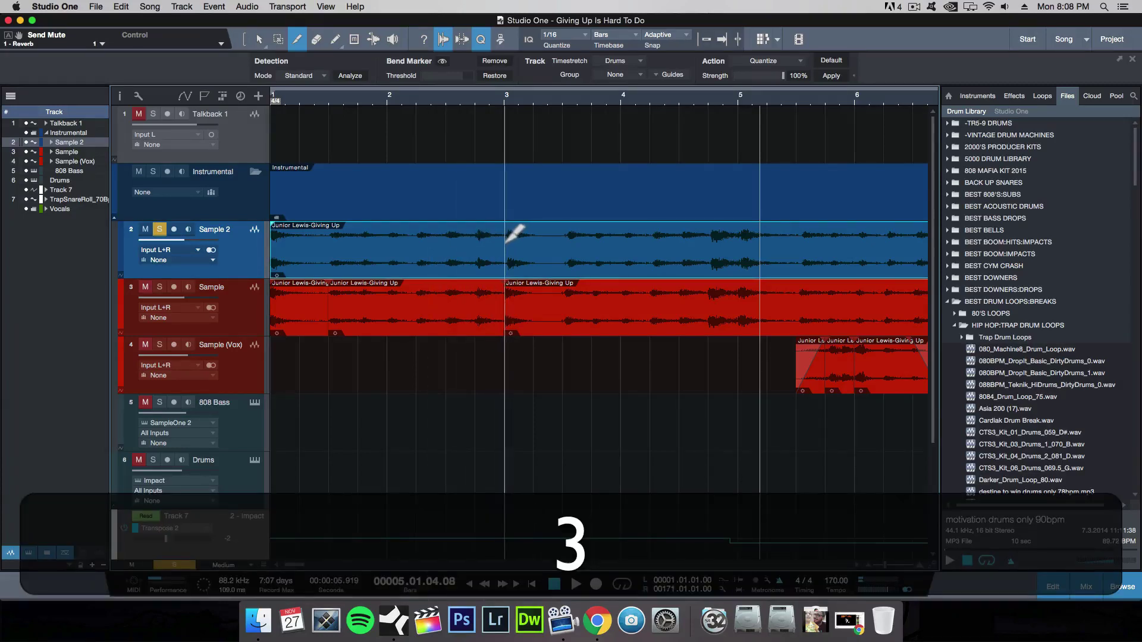
left_click(507, 237)
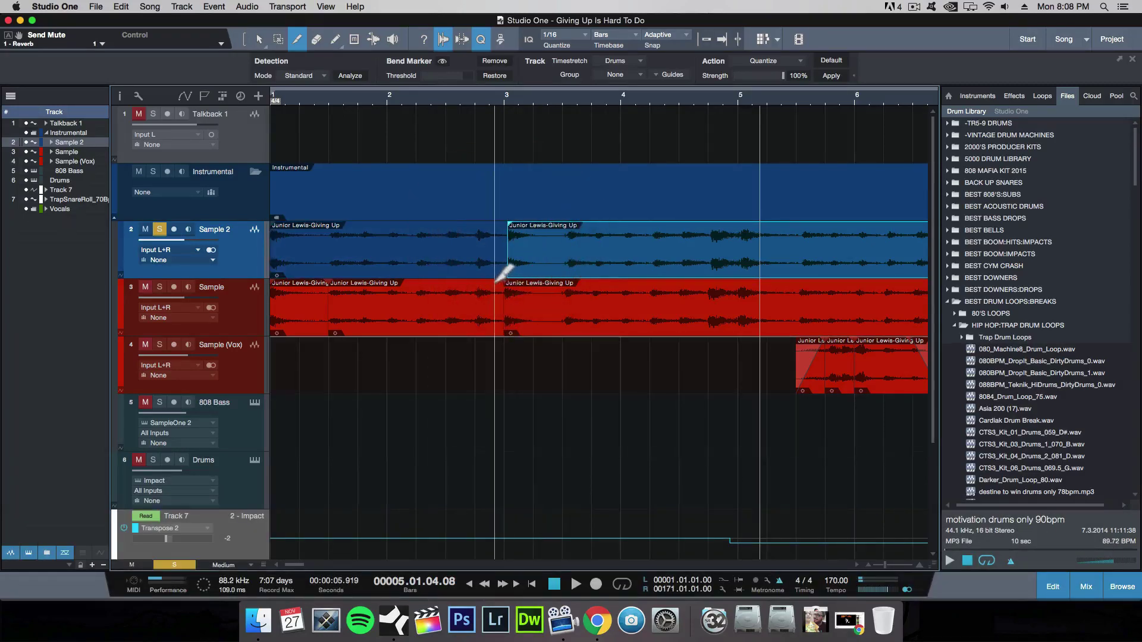
key("1")
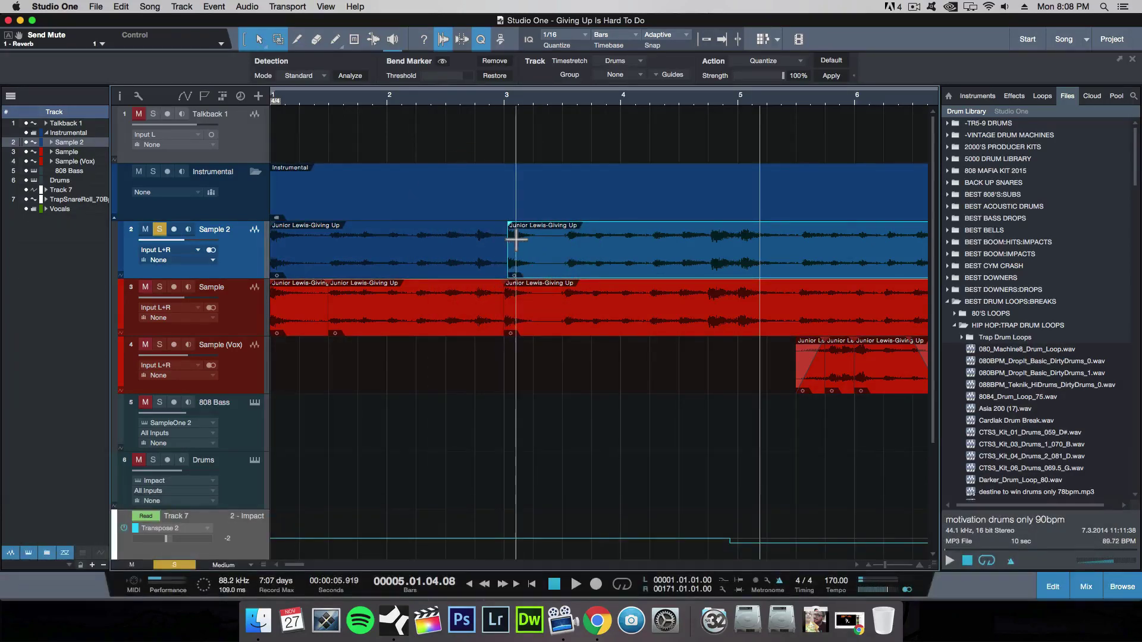
Try to time-stretch the first Sample 2 clip by its end without snapping, and undo the stretch.
left_click(484, 260)
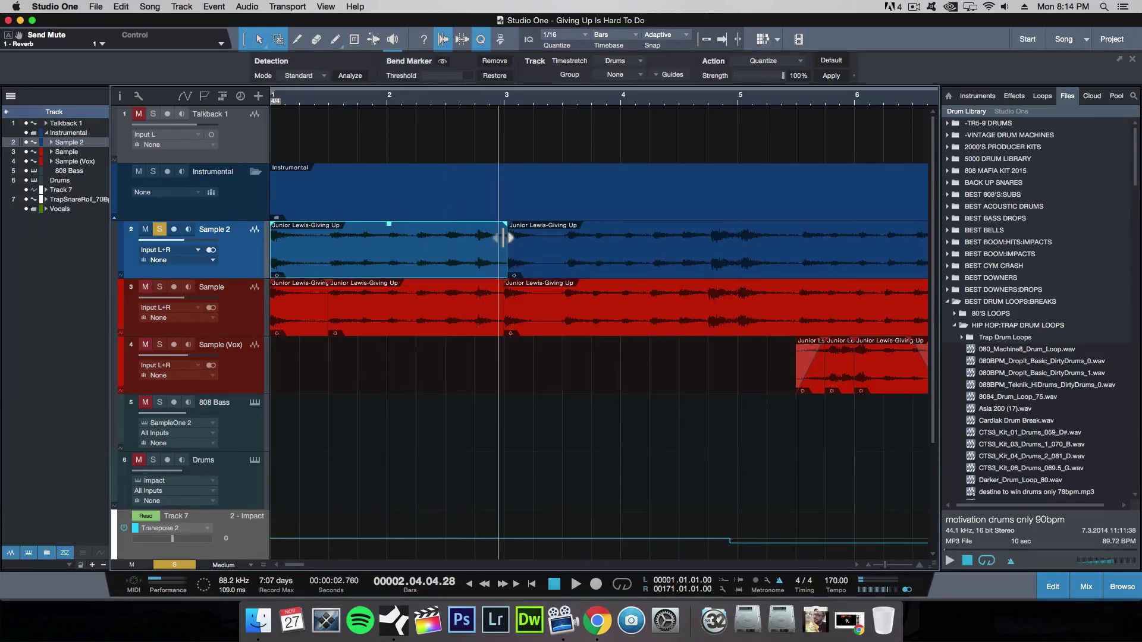
key("alt")
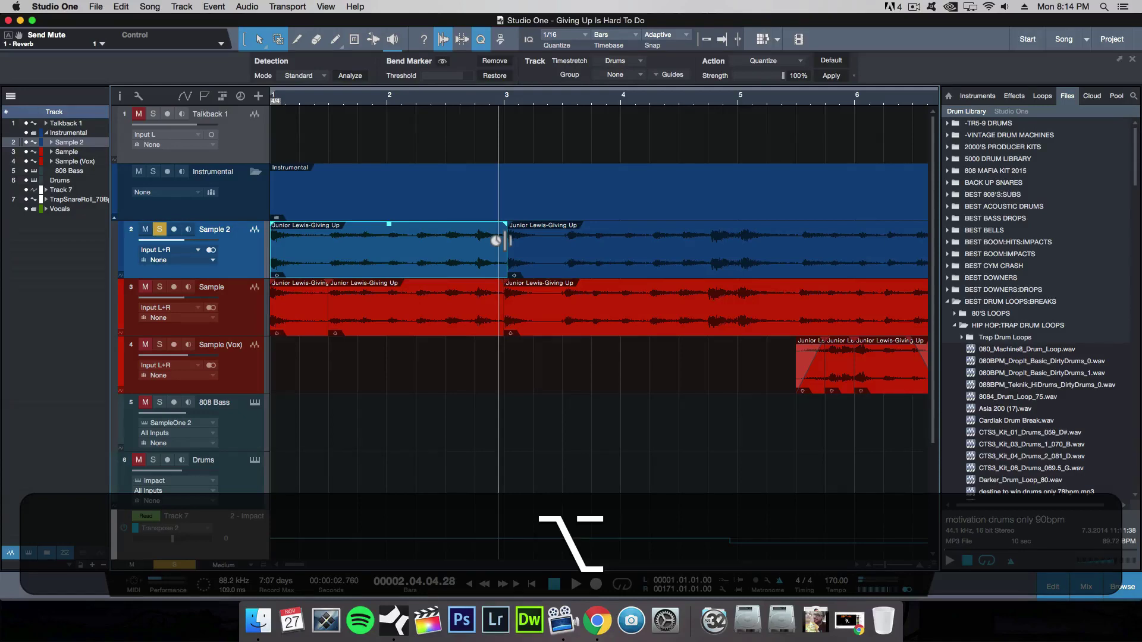
left_click_drag(497, 240, 481, 259)
key("super+z")
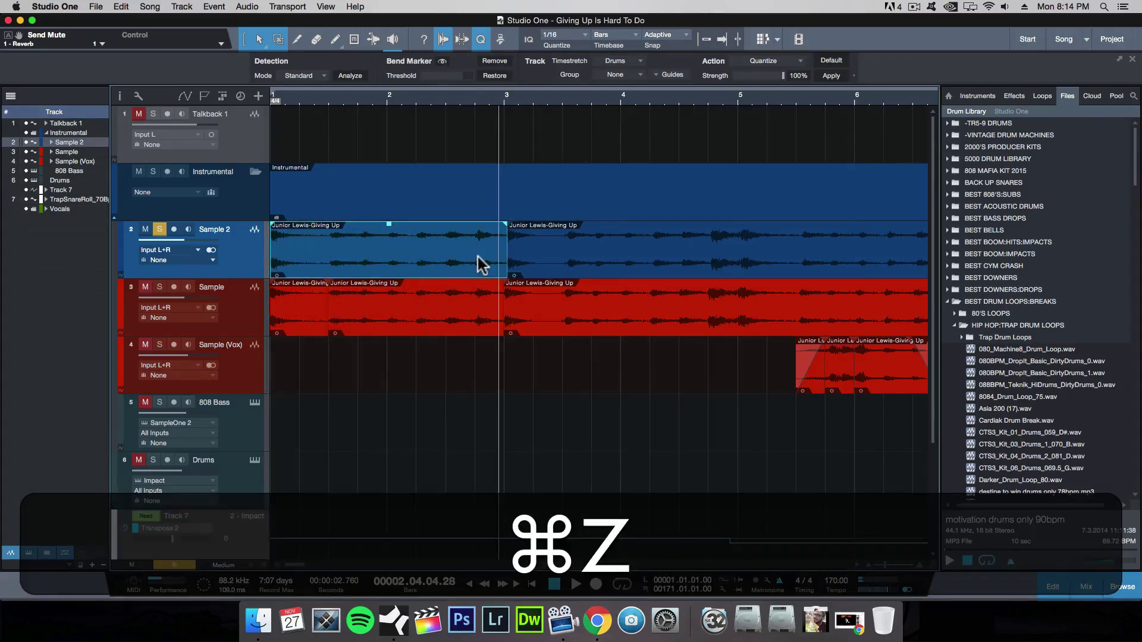
Turn on snapping and time-stretch the first Sample 2 clip so that it ends exactly at bar 3.
key("n")
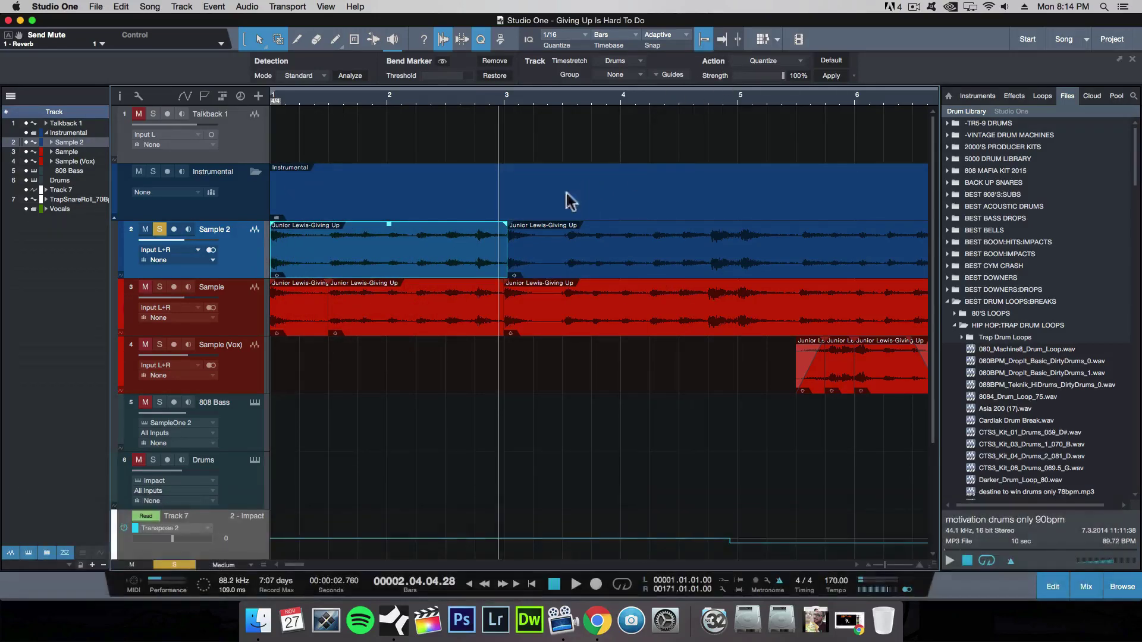
key("alt")
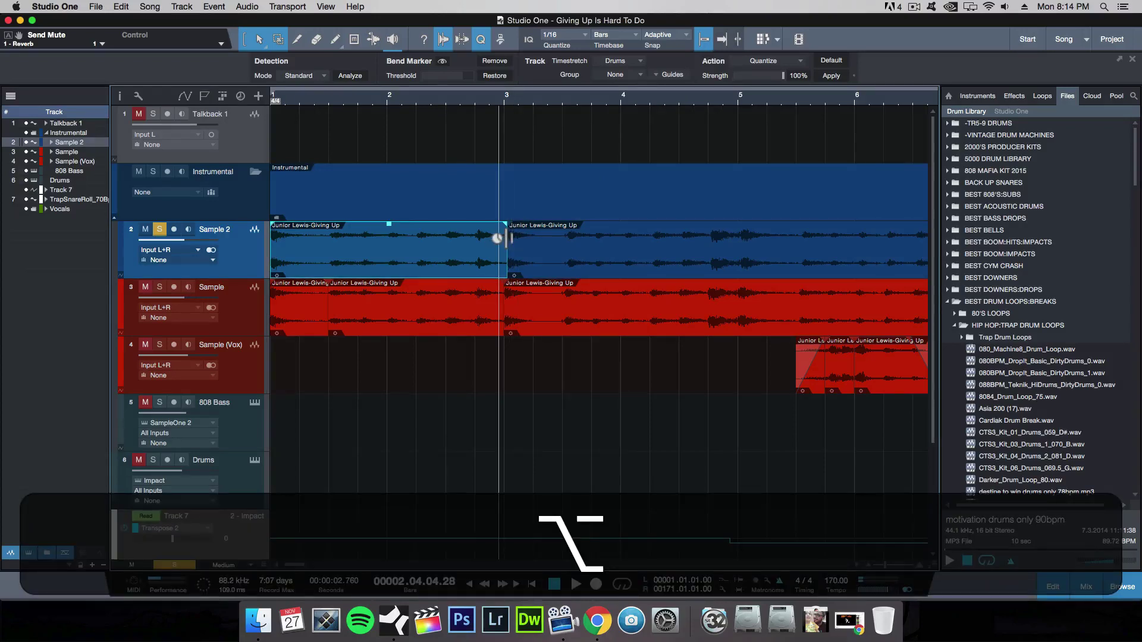
left_click_drag(497, 237, 497, 237)
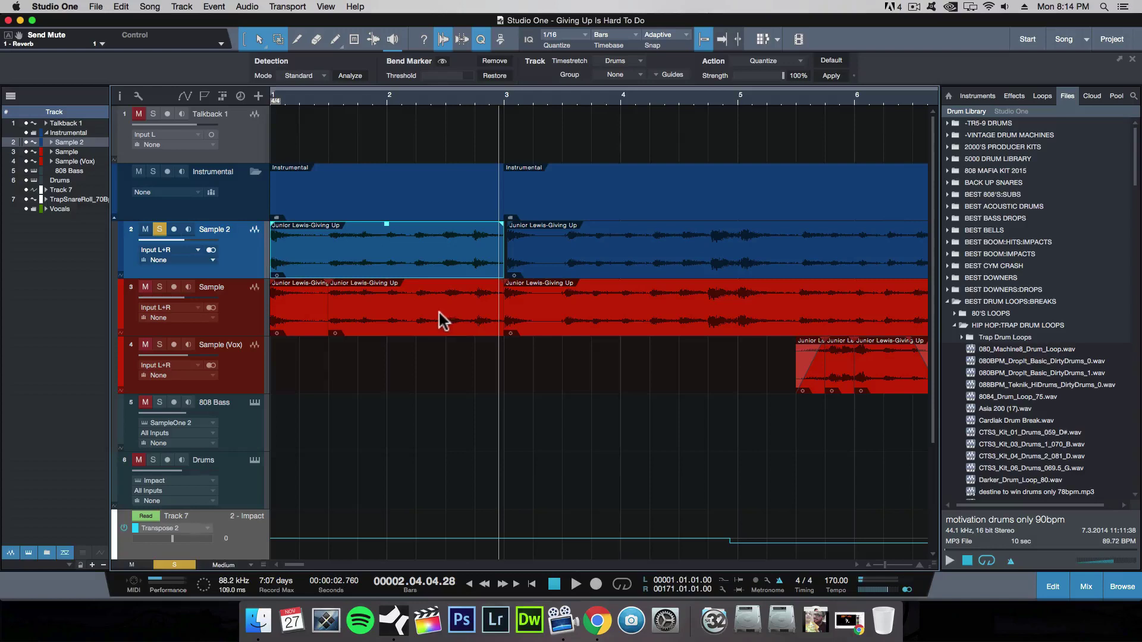
Play the stretched Sample 2 clip from bar 1 past bar 3 to check its timing against the grid.
key("comma")
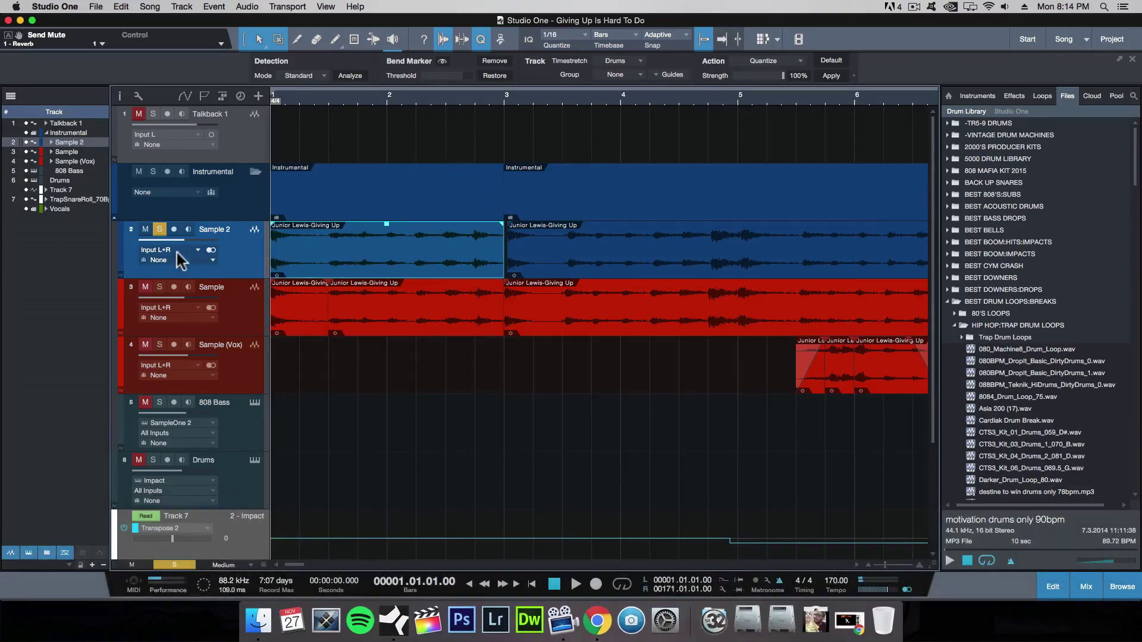
key("space")
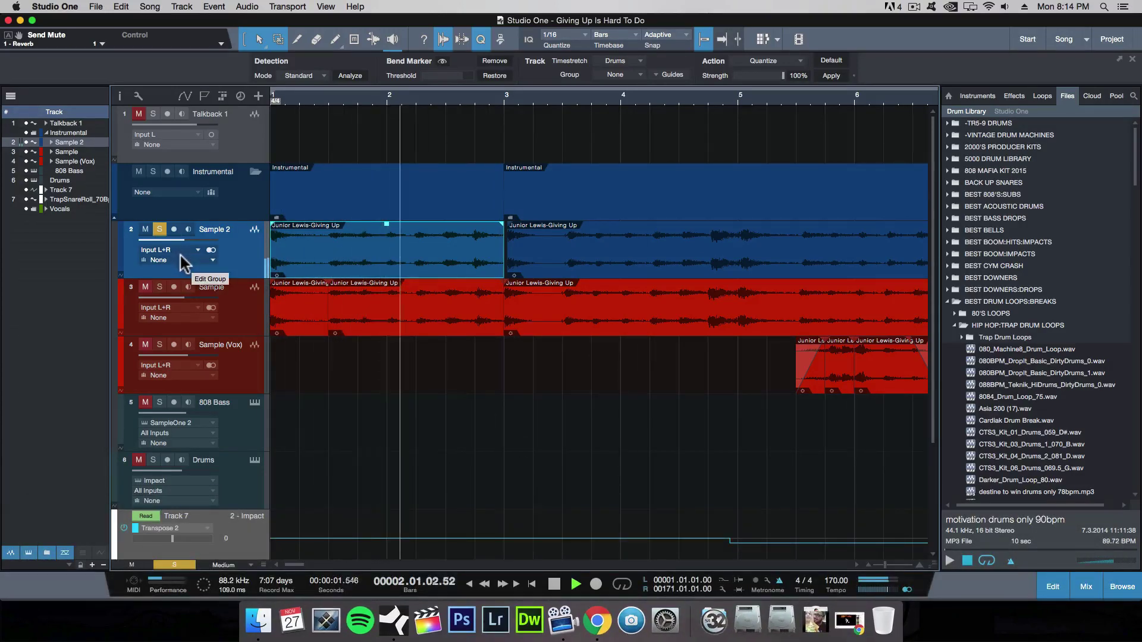
key("space")
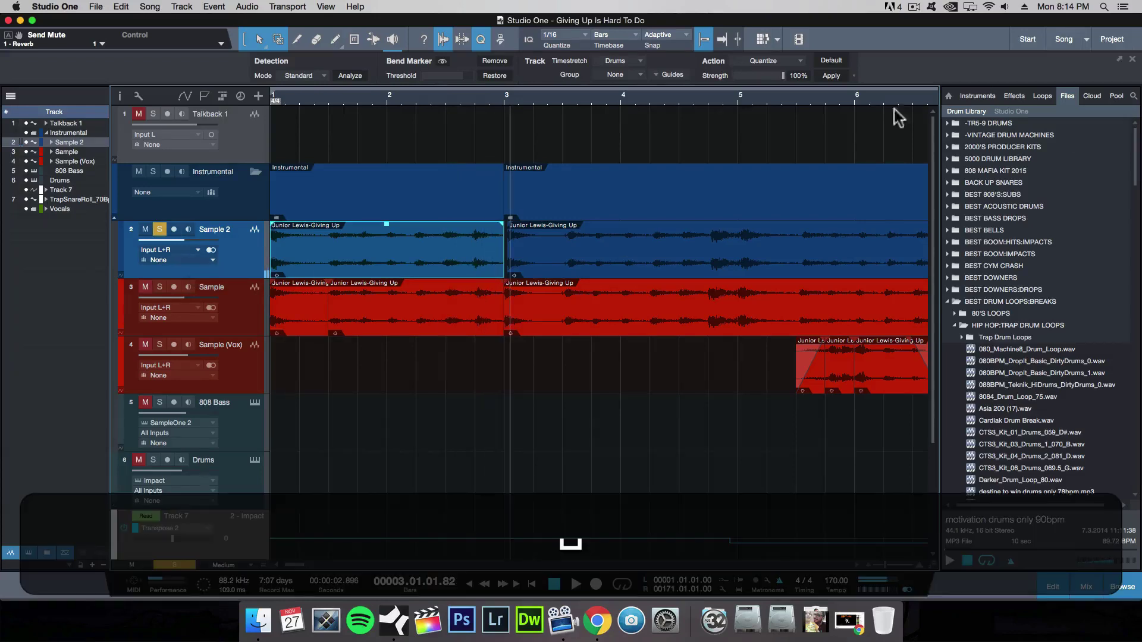
Move the second Sample 2 clip to start exactly at bar 3 and play the song from bar 1 across the join.
left_click_drag(545, 257, 551, 266)
key("super+z")
key("comma")
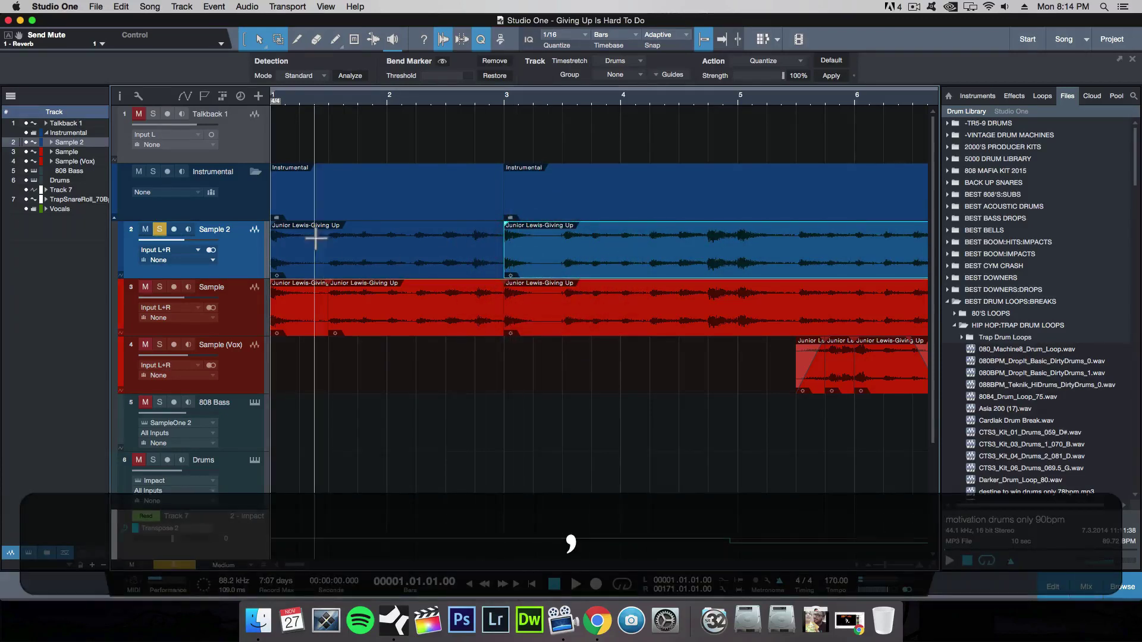
left_click(299, 565)
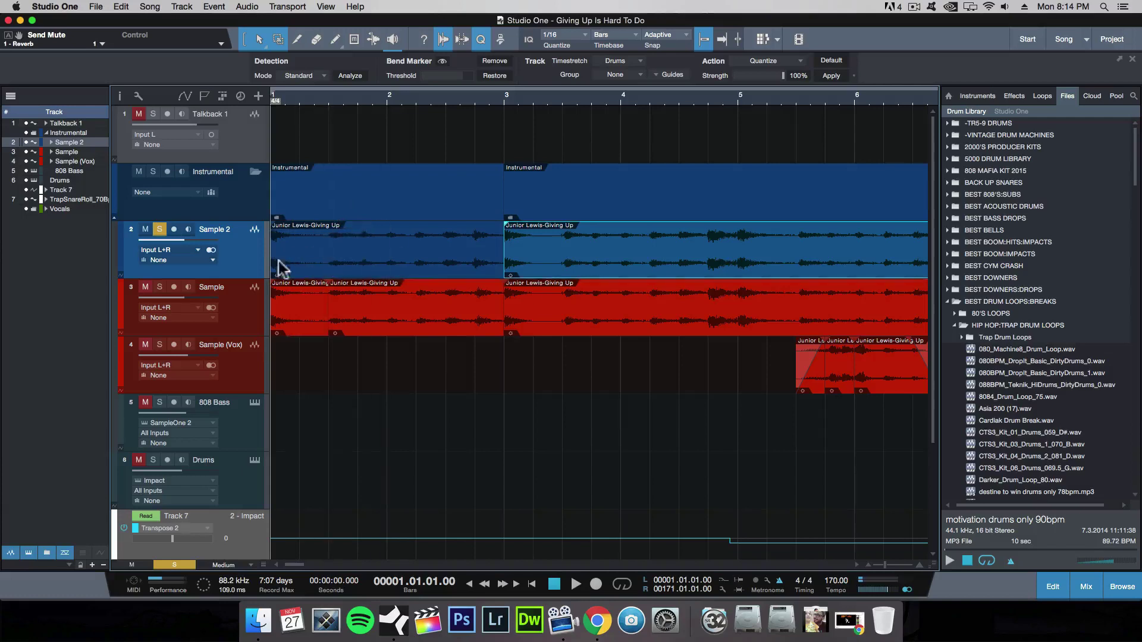
key("space")
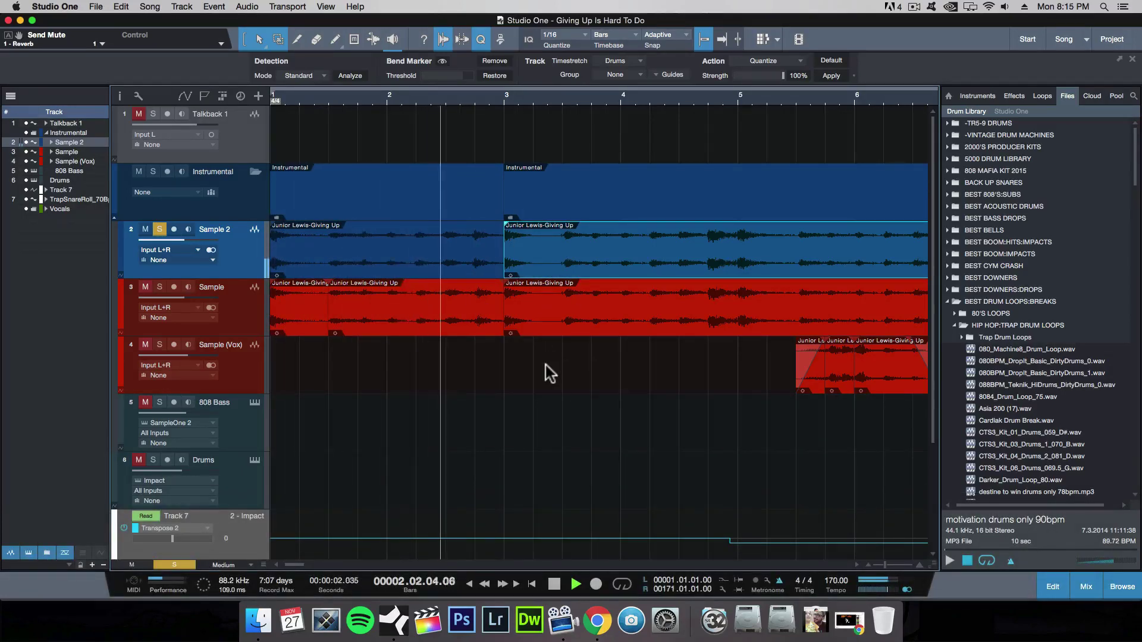
key("shift+super+z")
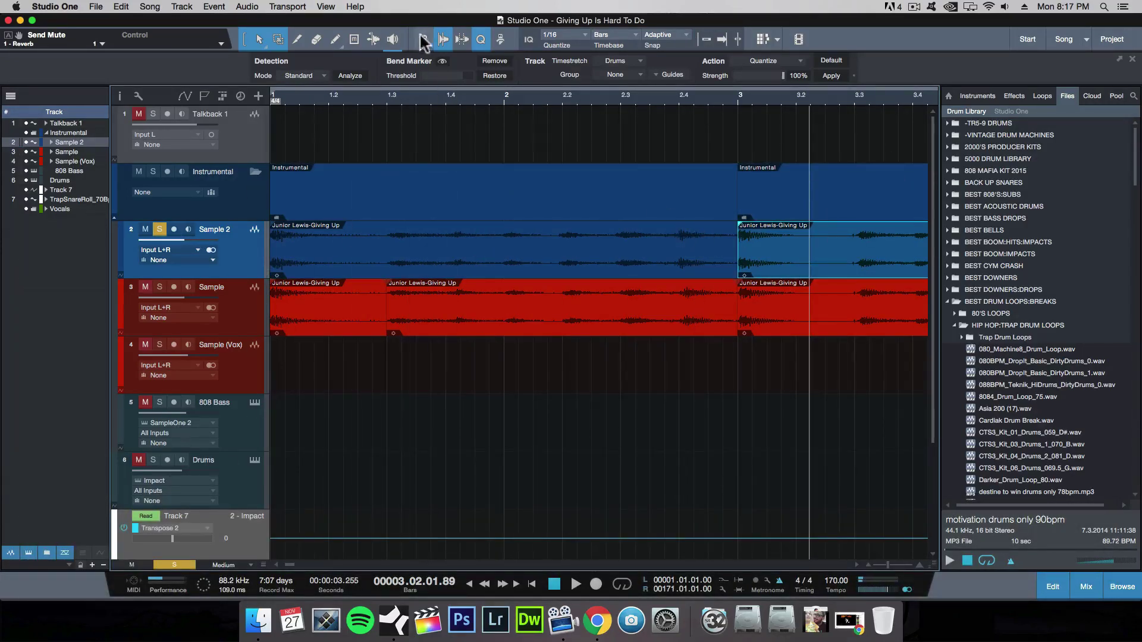
Activate the Bend tool and turn on the display of bend markers.
left_click(373, 41)
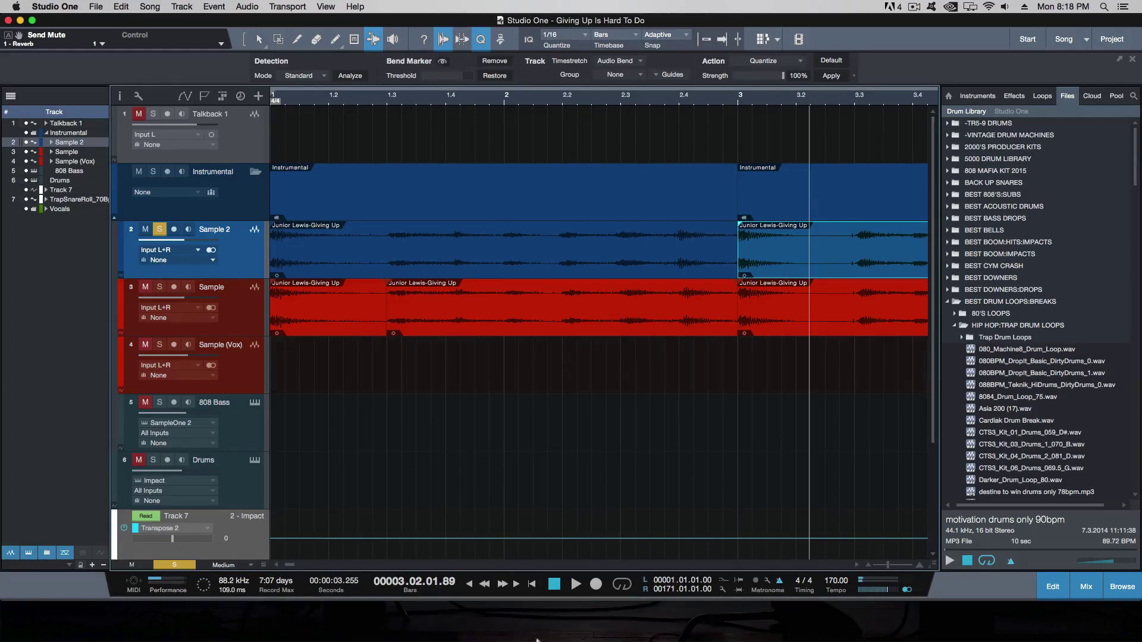
left_click(441, 62)
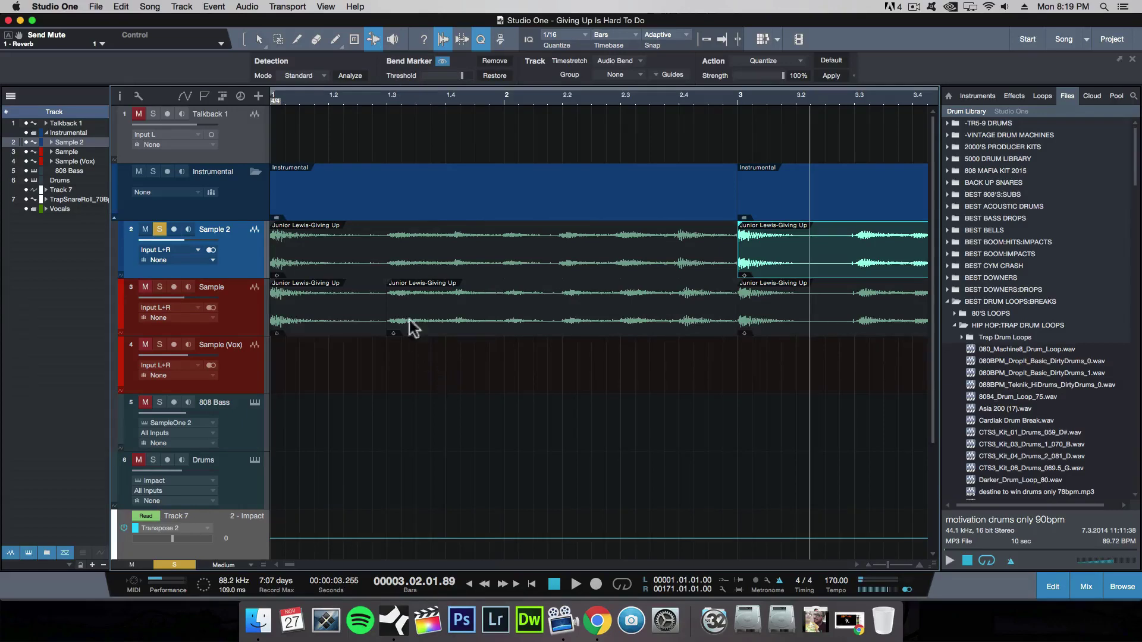
Add six bend markers at the successive hits from about beat 1.3 to 2.4 in the first Sample 2 clip.
left_click(385, 233)
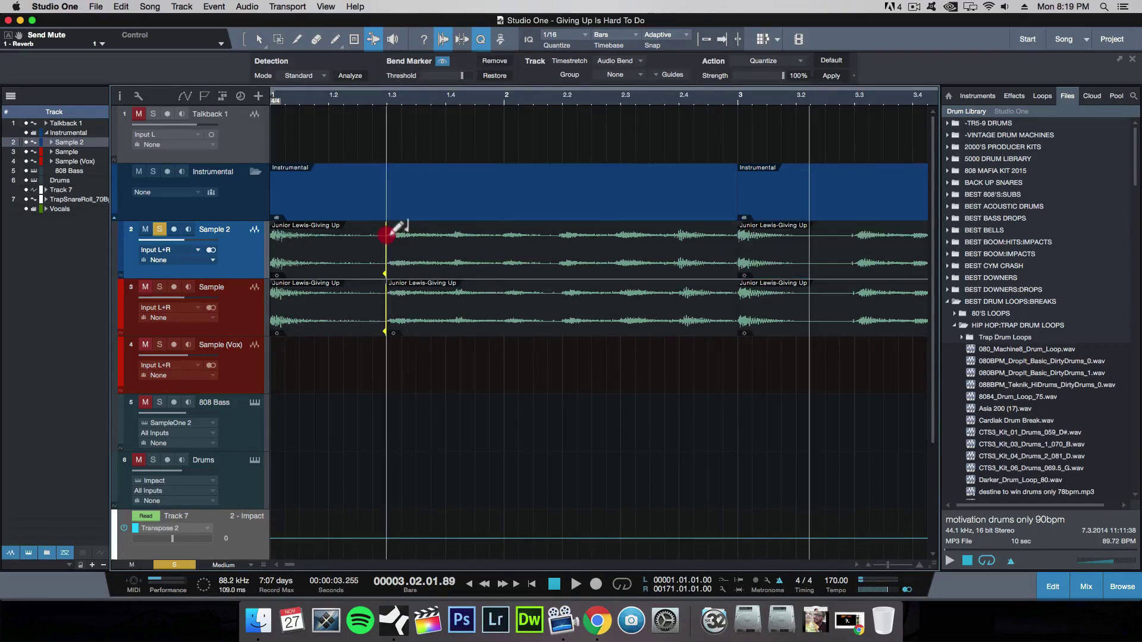
left_click(455, 232)
left_click(506, 232)
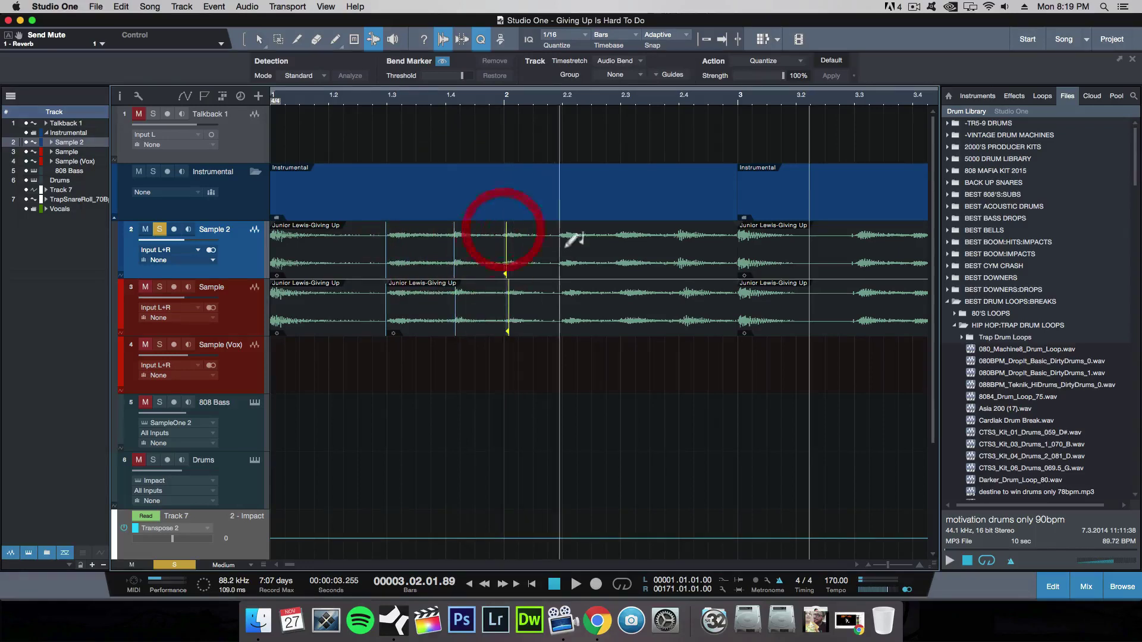
left_click(559, 233)
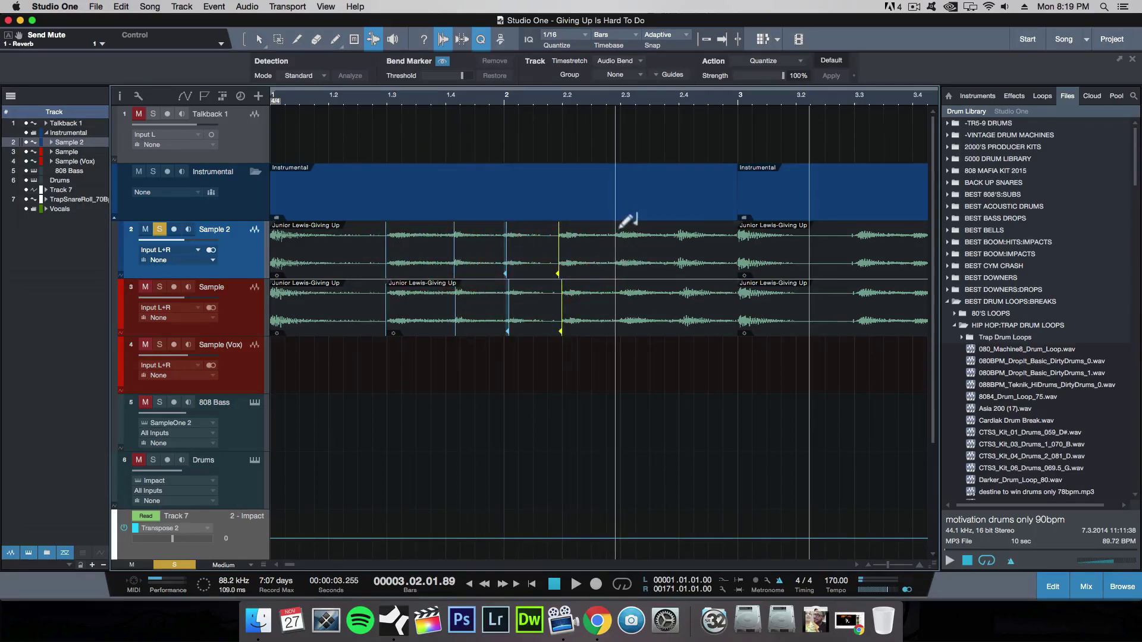
left_click(614, 229)
left_click(678, 231)
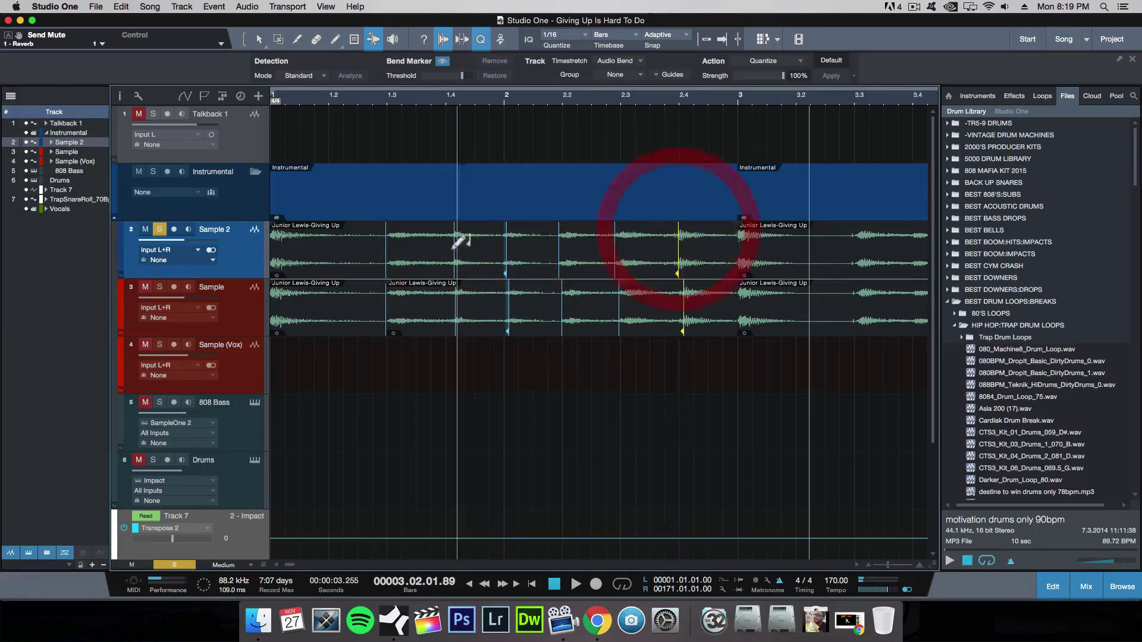
Try shifting the first three bend markers in the first Sample 2 clip, and undo the accidental split and the last two marker moves.
mouse_move(387, 250)
left_mouse_down()
mouse_move(356, 250)
mouse_move(400, 250)
mouse_move(352, 250)
mouse_move(382, 250)
left_mouse_up()
mouse_move(457, 244)
left_mouse_down()
mouse_move(476, 250)
mouse_move(440, 249)
left_mouse_up()
left_click_drag(506, 249, 531, 253)
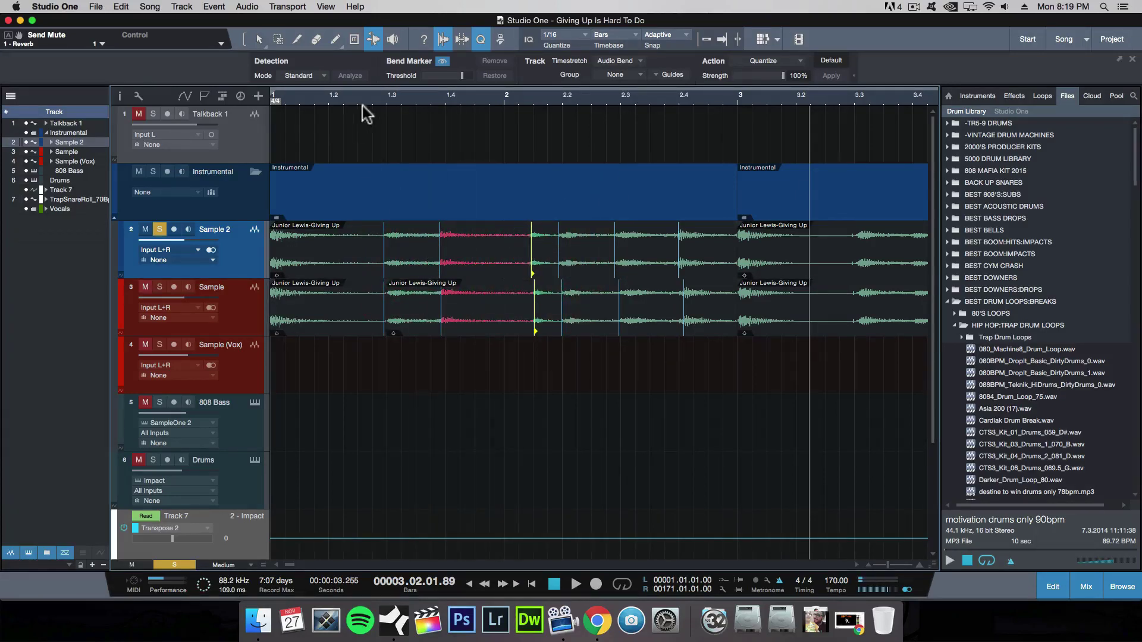
key("alt+x")
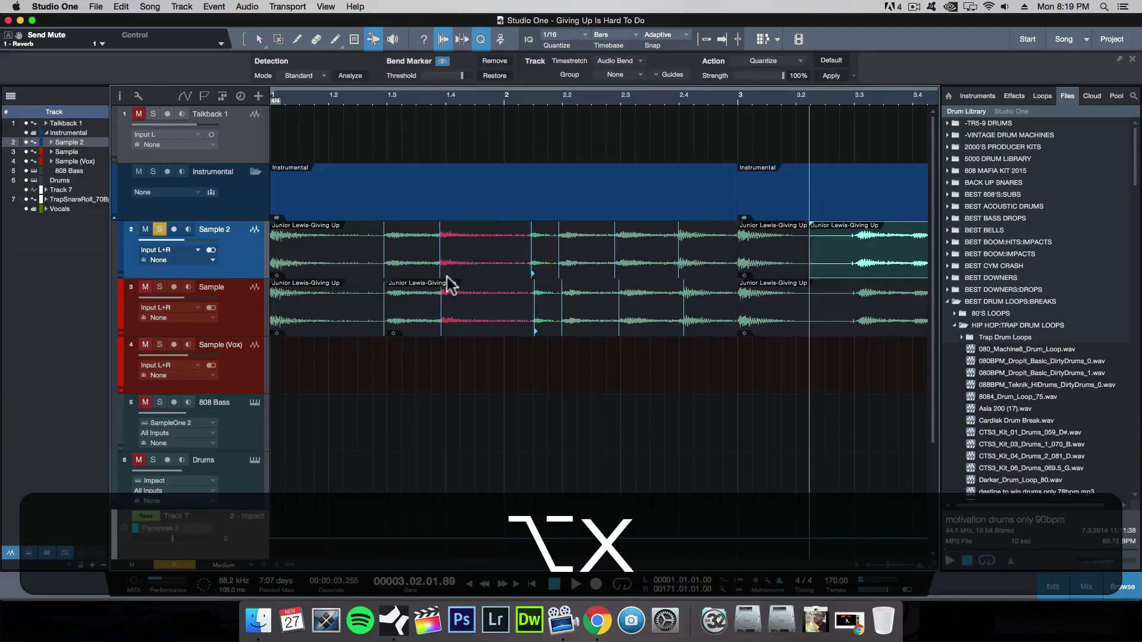
key("super+z")
key("super+z")
key("super+z")
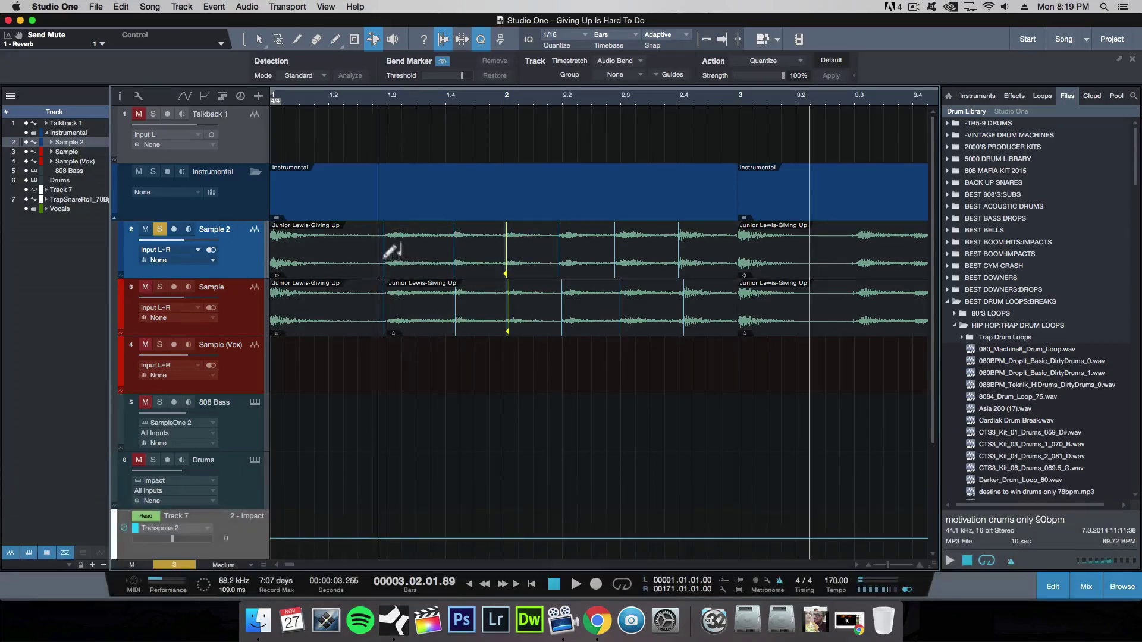
Shift the second bend marker to about halfway between beats 1.3 and 1.4 and play from bar 1 to hear it.
mouse_move(386, 261)
left_mouse_down()
mouse_move(331, 258)
mouse_move(441, 258)
mouse_move(386, 260)
left_mouse_up()
key("super+z")
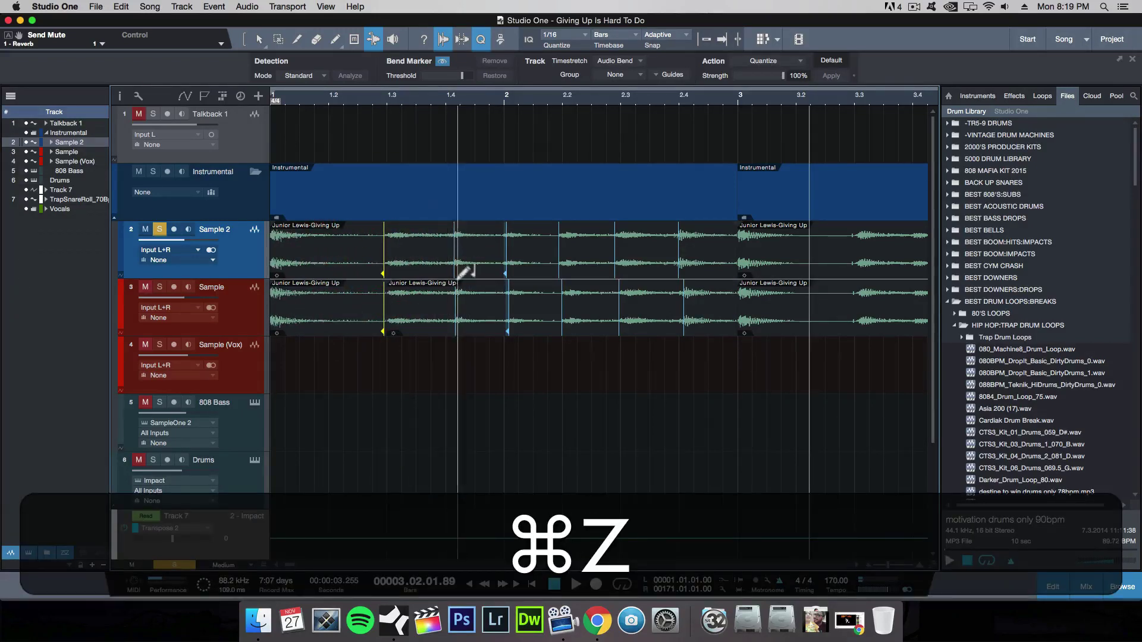
left_click(455, 238)
key("super+z")
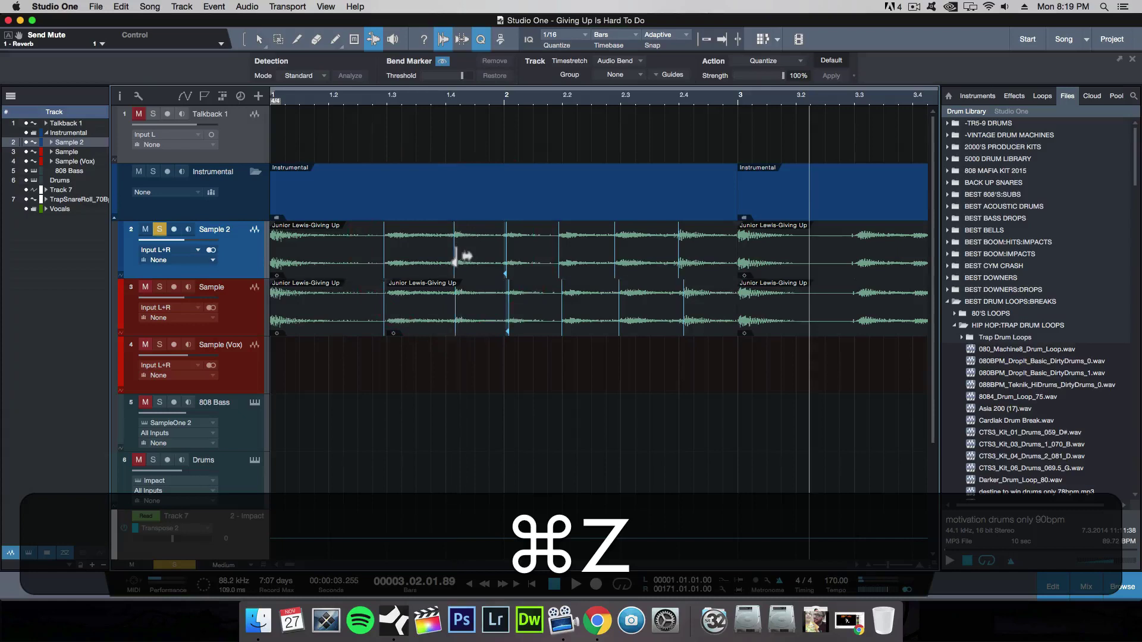
left_click(455, 245)
left_click_drag(455, 250, 416, 255)
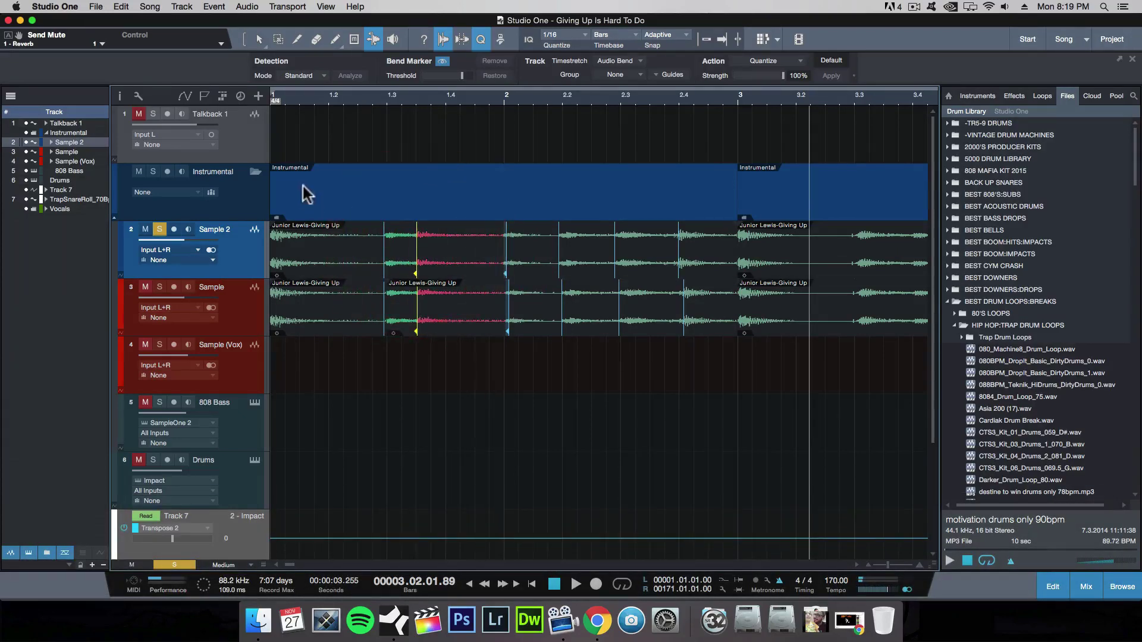
key("space")
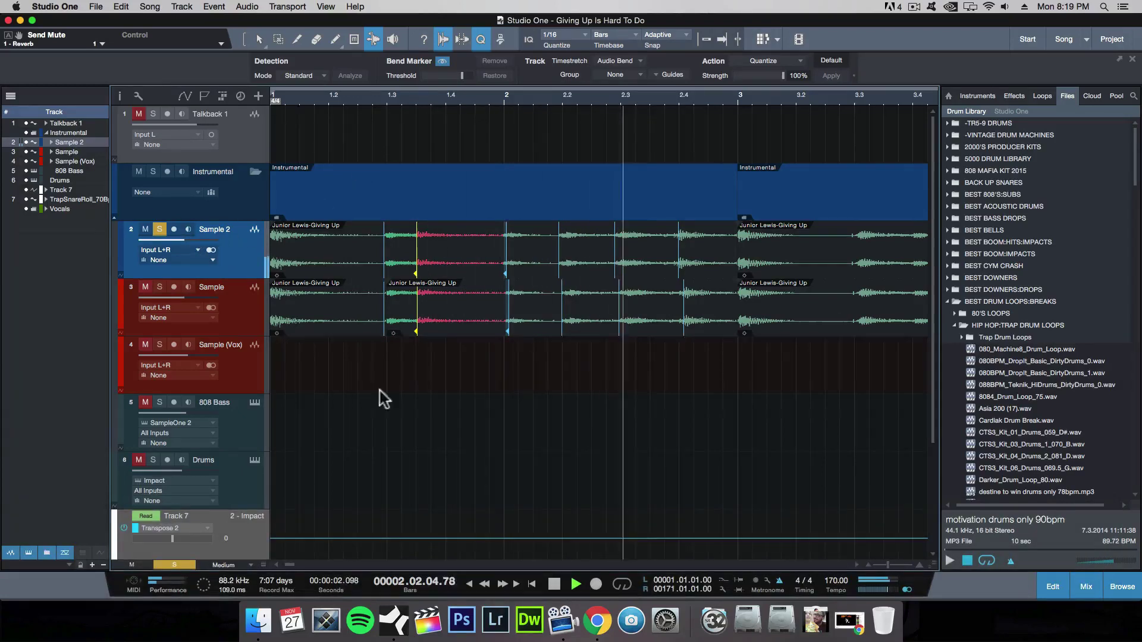
key("space")
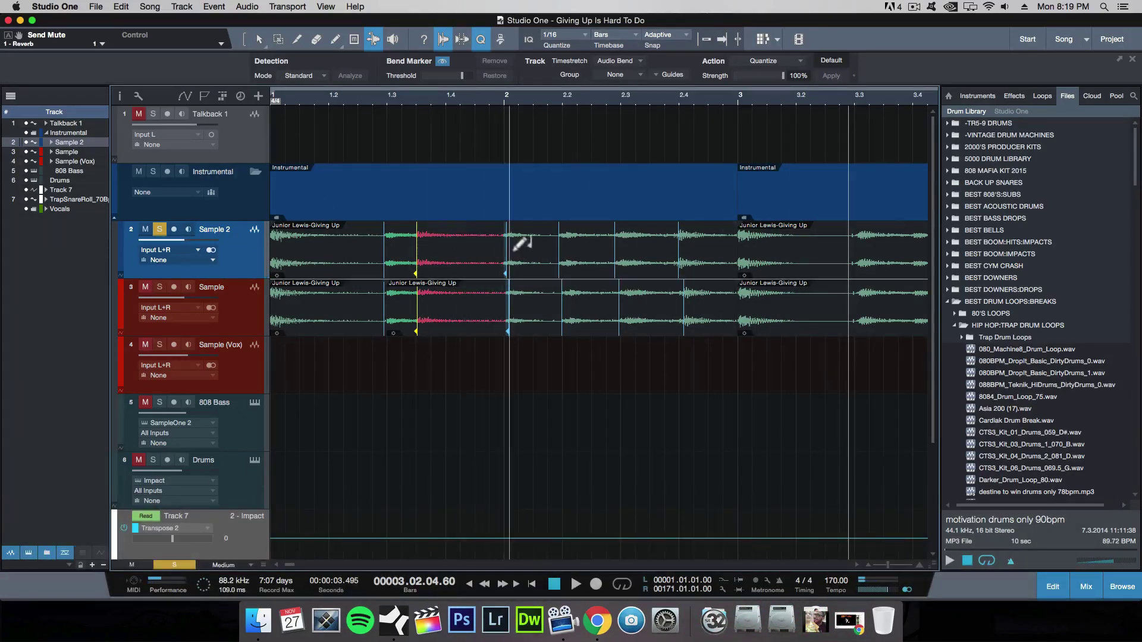
Try shifting the third through sixth bend markers of the first Sample 2 clip earlier in time.
left_click_drag(505, 261, 470, 262)
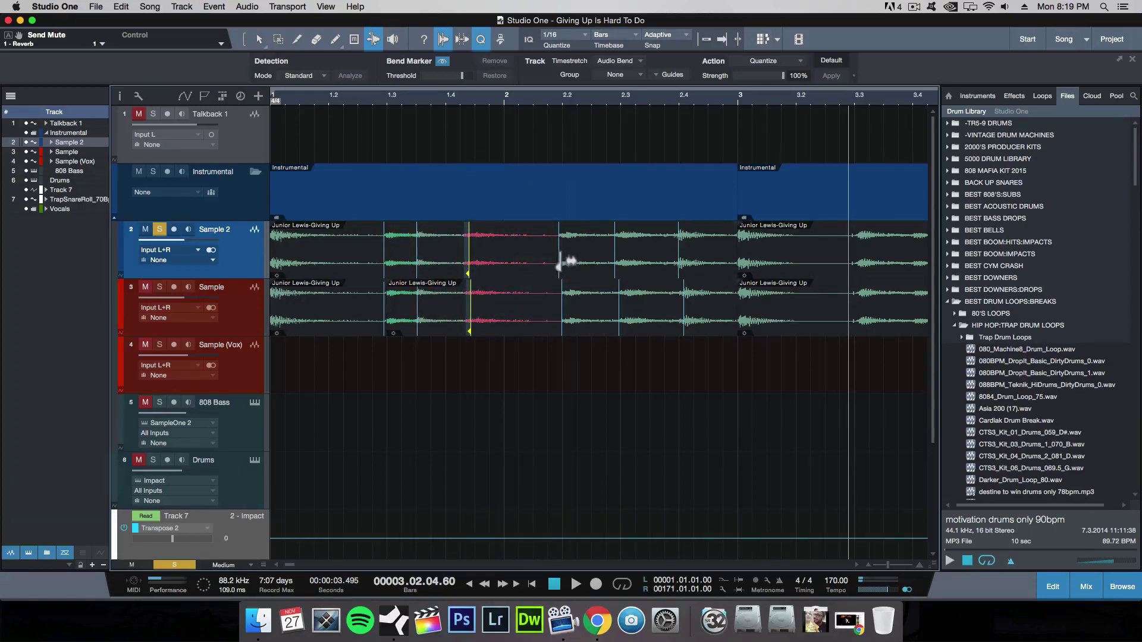
left_click(525, 254)
left_click_drag(614, 247, 586, 247)
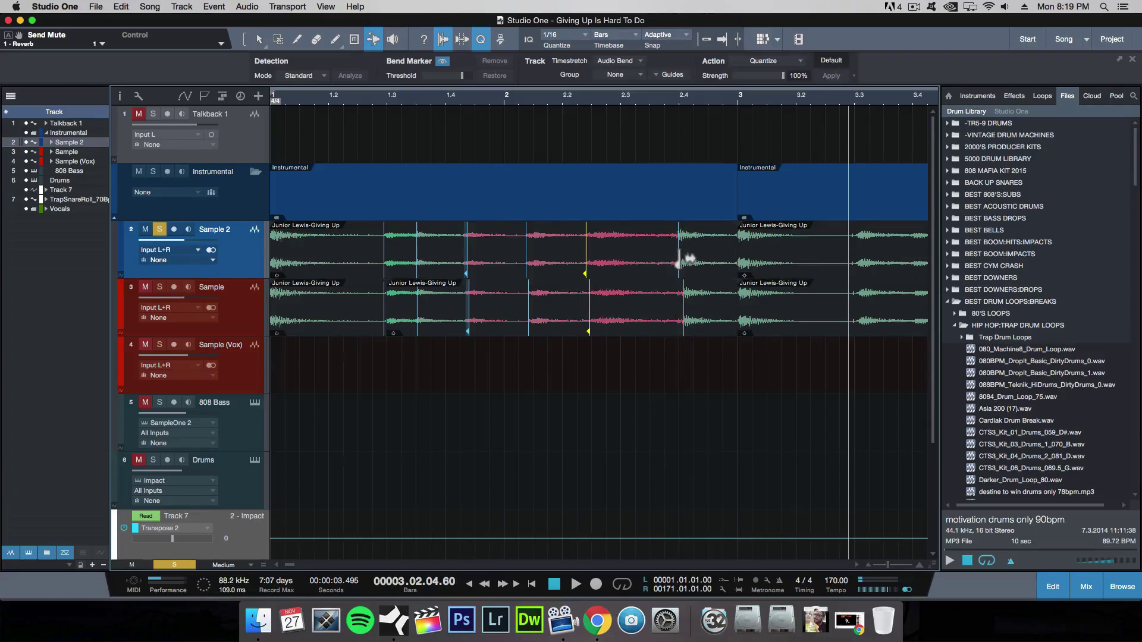
left_click_drag(679, 255, 643, 253)
Undo all the bend marker moves and insertions until the Sample 2 clip has no bend markers.
key("super+z")
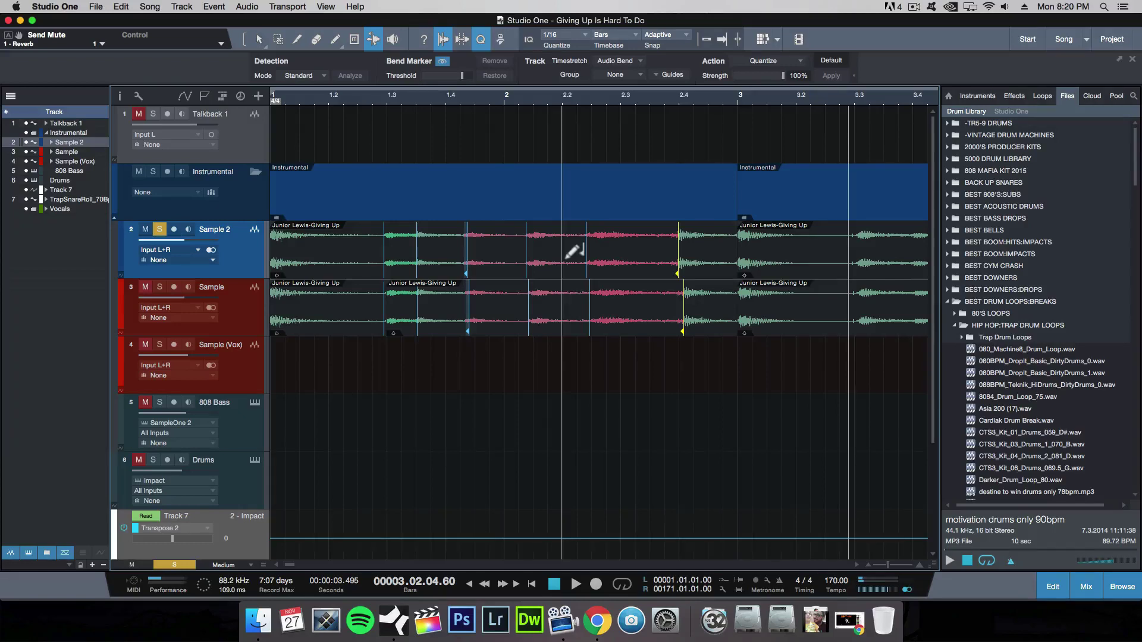
key("super+z")
key("super+z")
key("super+z")
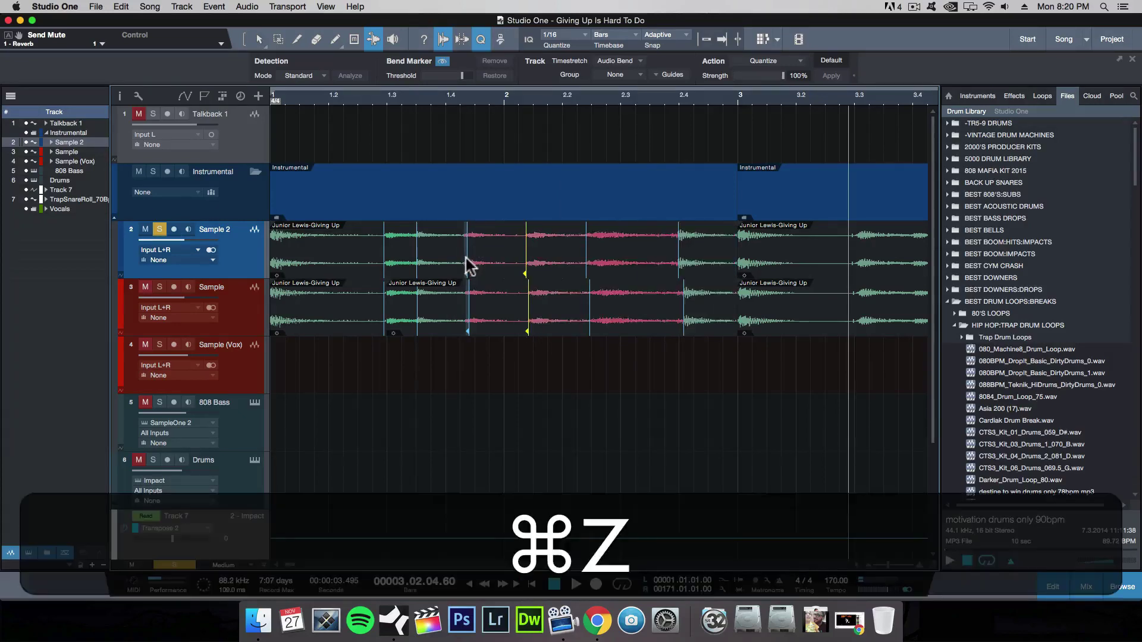
key("super+z")
key("super+z")
key("super+z")
key("super+z")
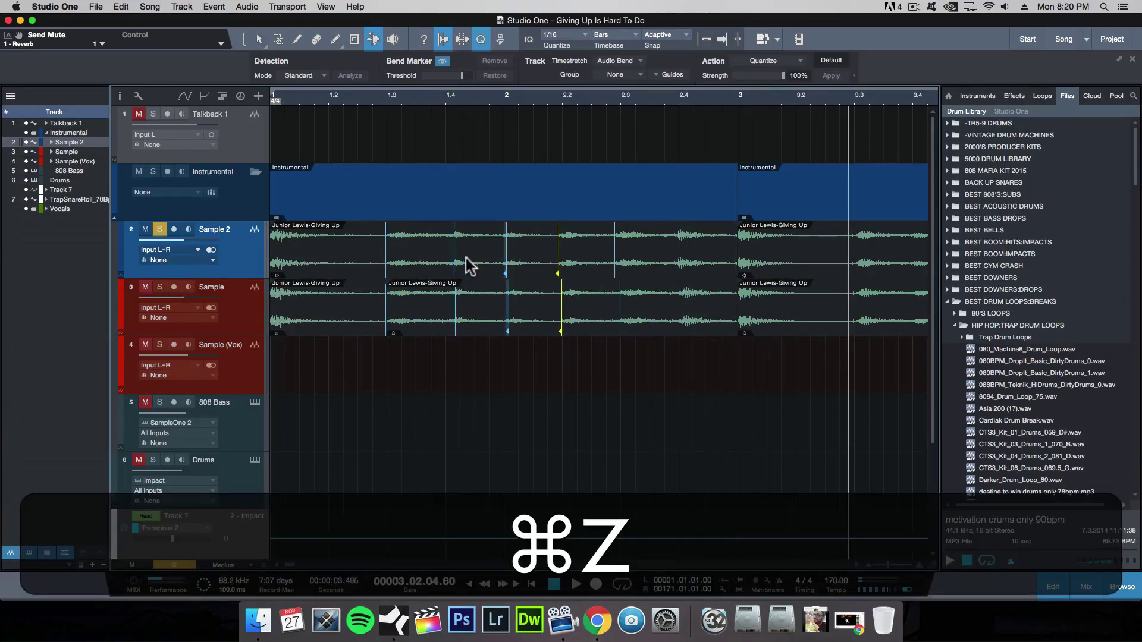
key("super+z")
key("super+z")
key("super+z")
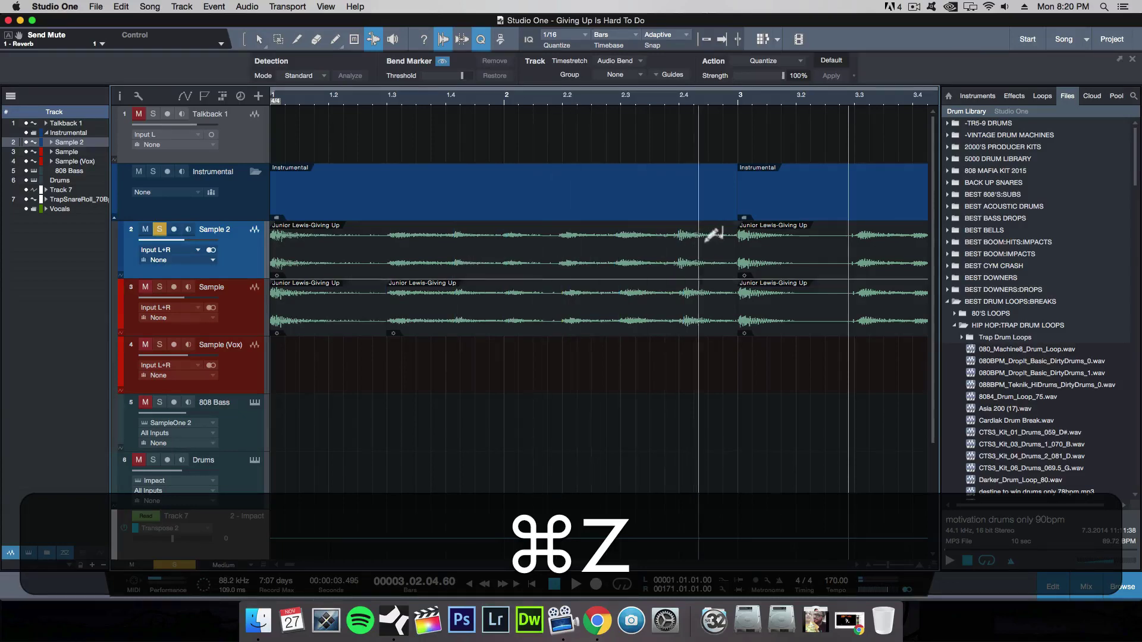
Insert seven bend markers in the first Sample 2 clip, at each hit from beat 1.3 to just before bar 3.
left_click(736, 235)
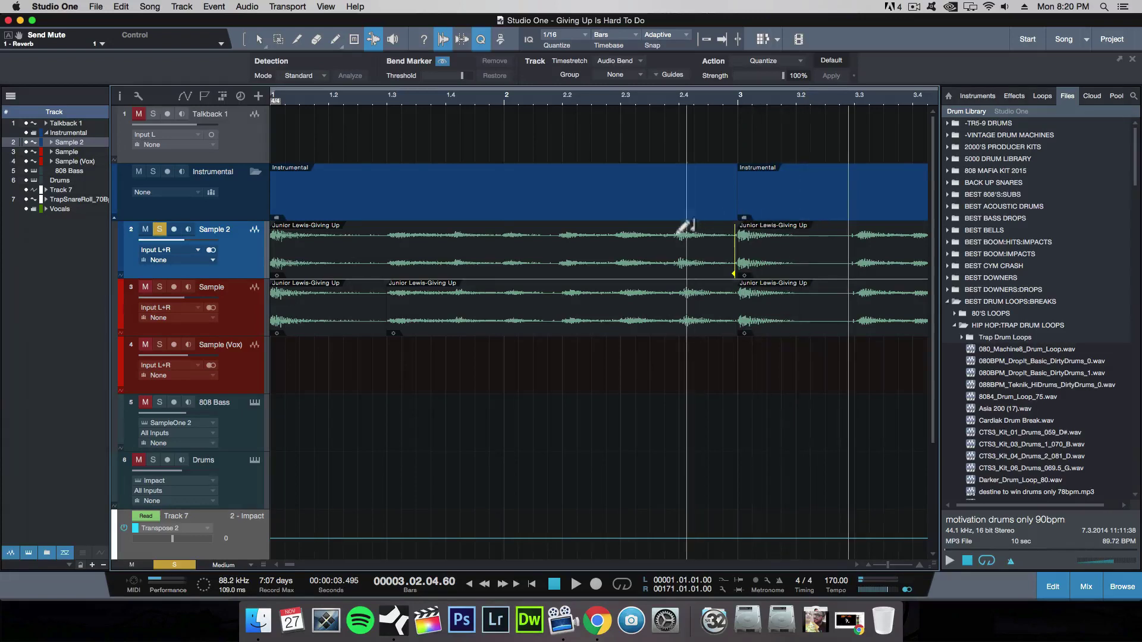
left_click(388, 237)
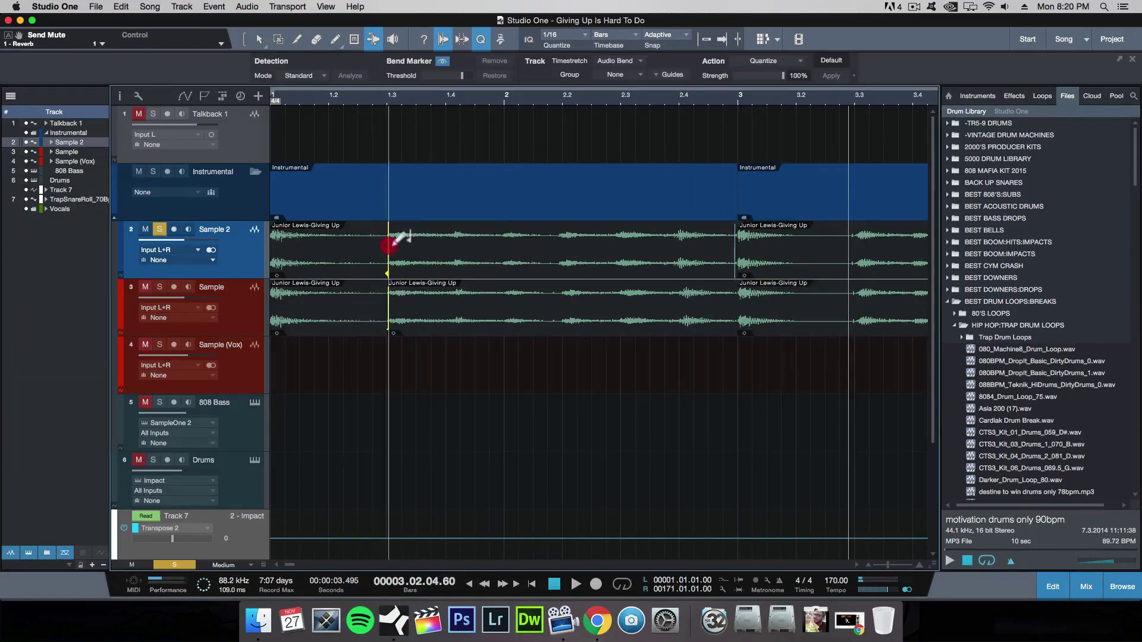
left_click(454, 237)
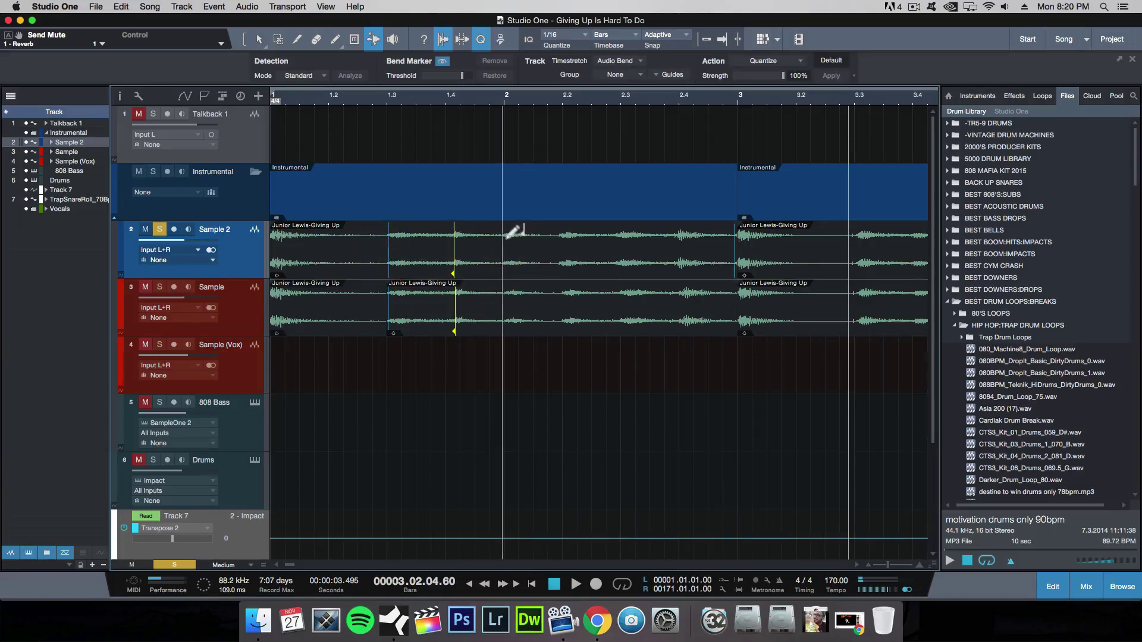
left_click(503, 236)
left_click(558, 237)
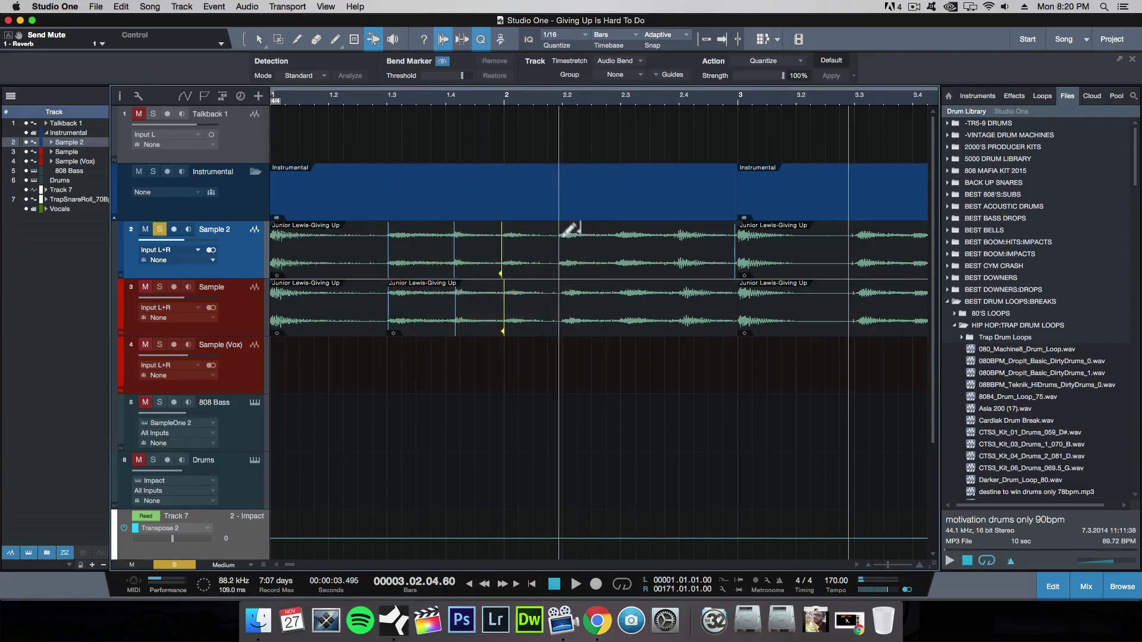
left_click(615, 236)
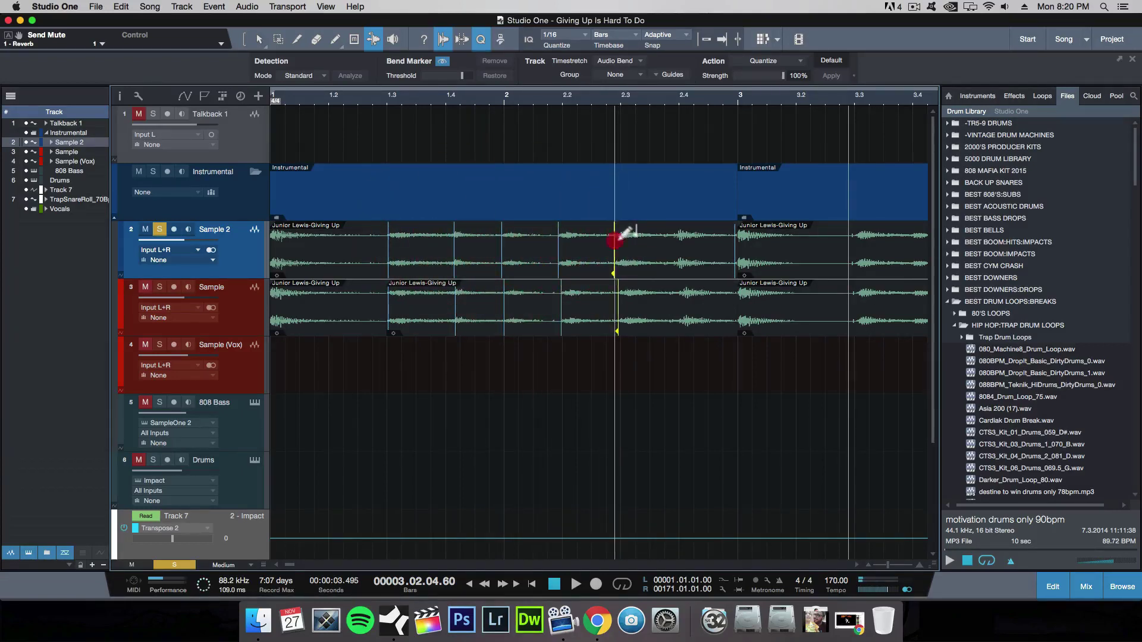
left_click(677, 246)
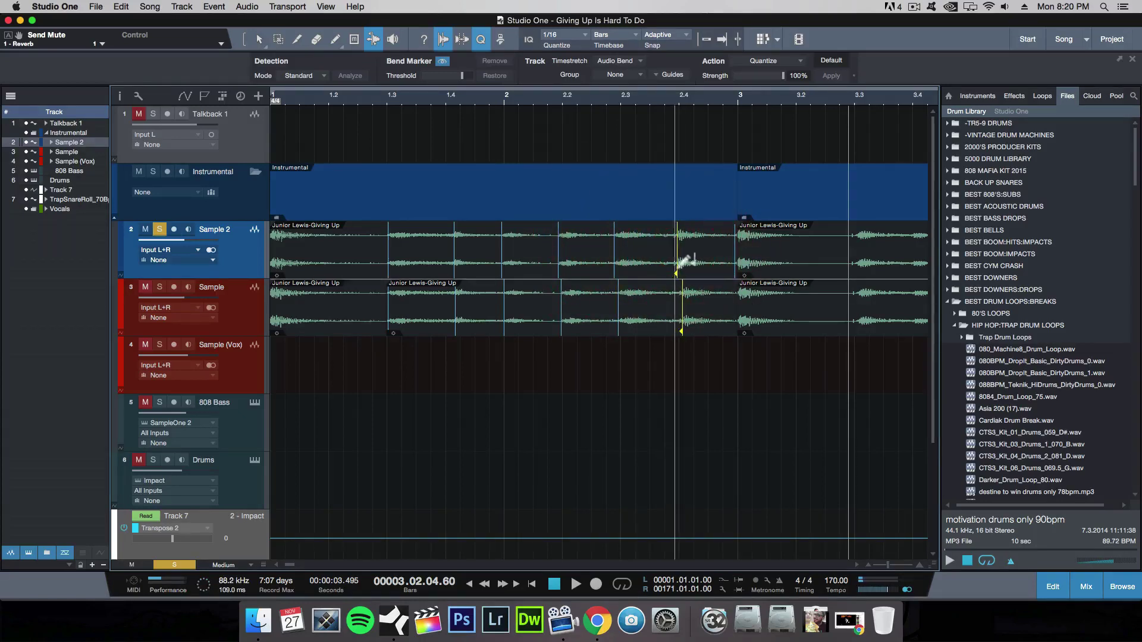
With snapping enabled, try moving the bend markers of the first Sample 2 clip onto the beats, and undo the moves.
key("n")
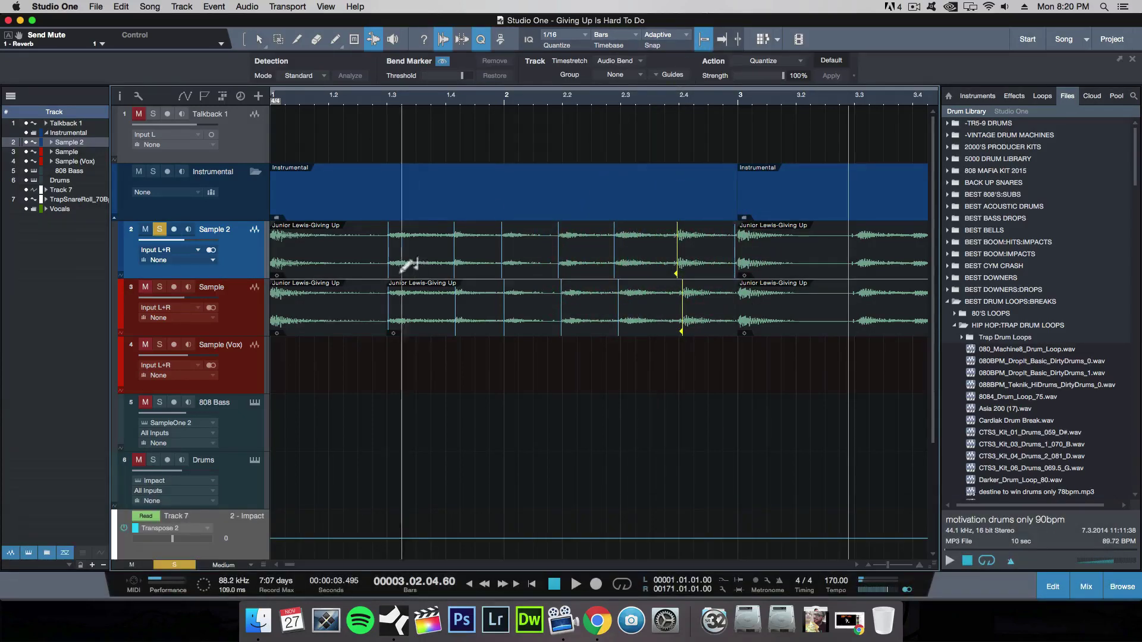
left_click(388, 246)
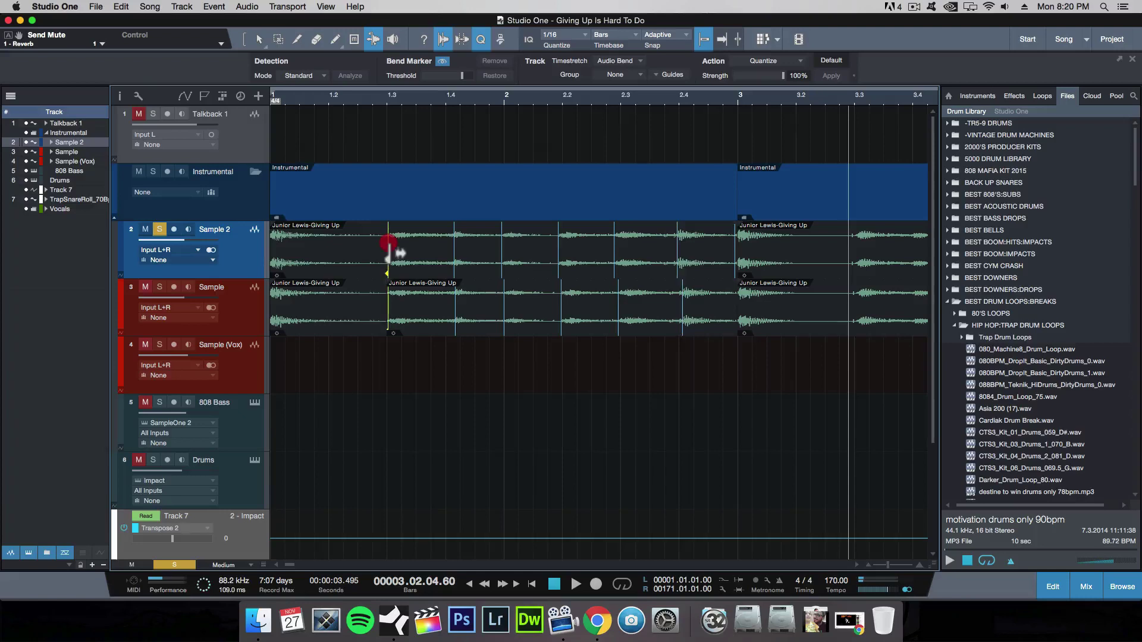
left_click_drag(388, 251, 455, 249)
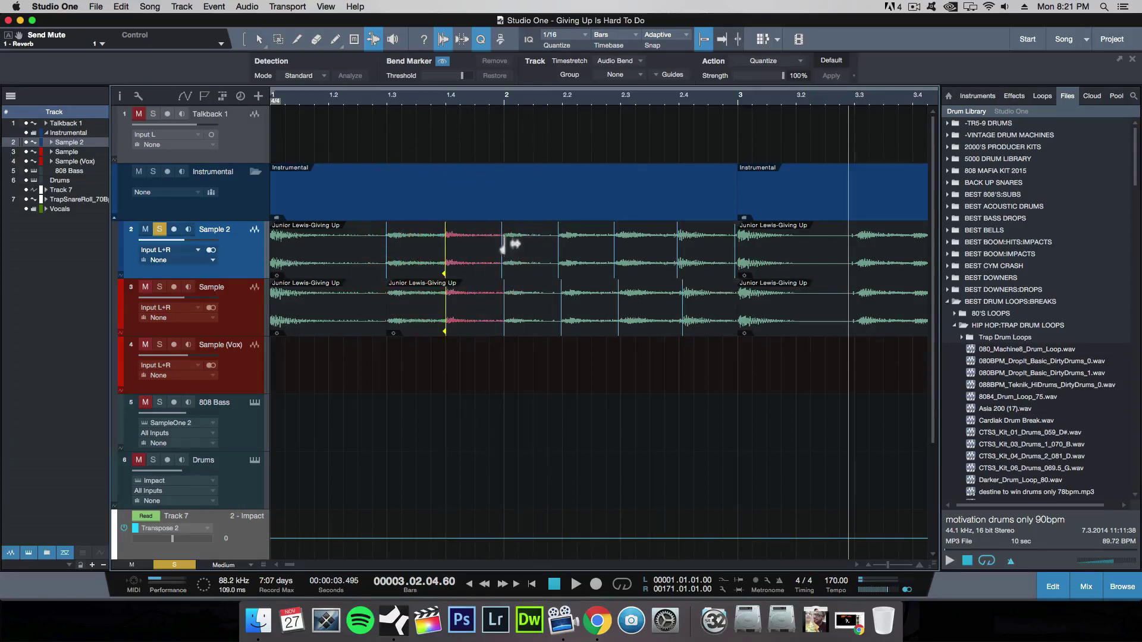
left_click(502, 244)
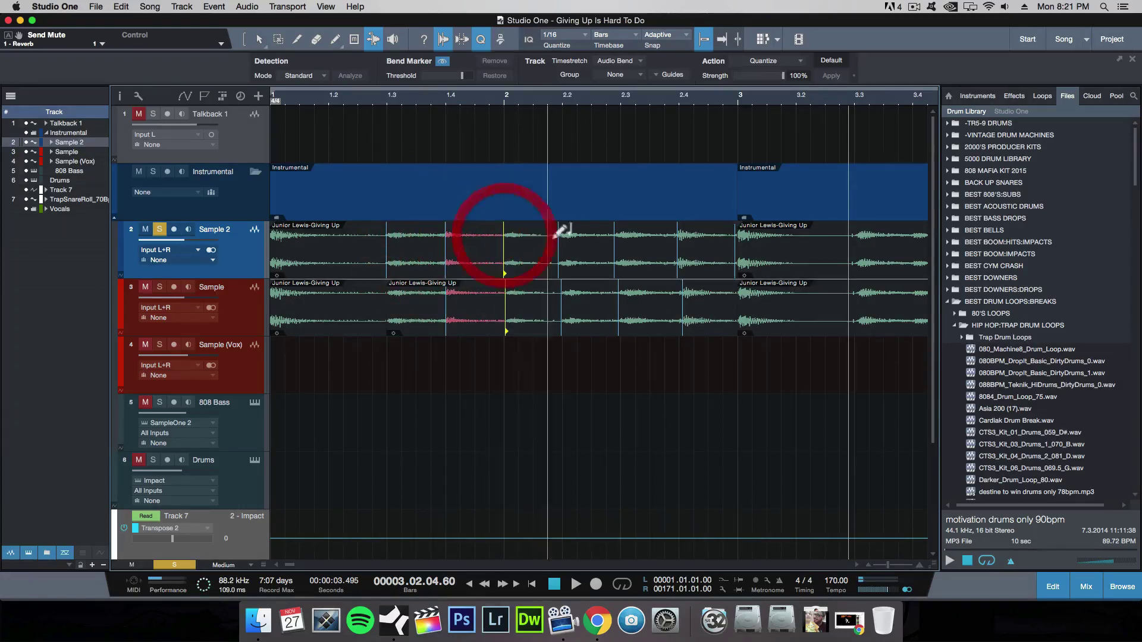
left_click_drag(559, 249, 679, 243)
key("comma")
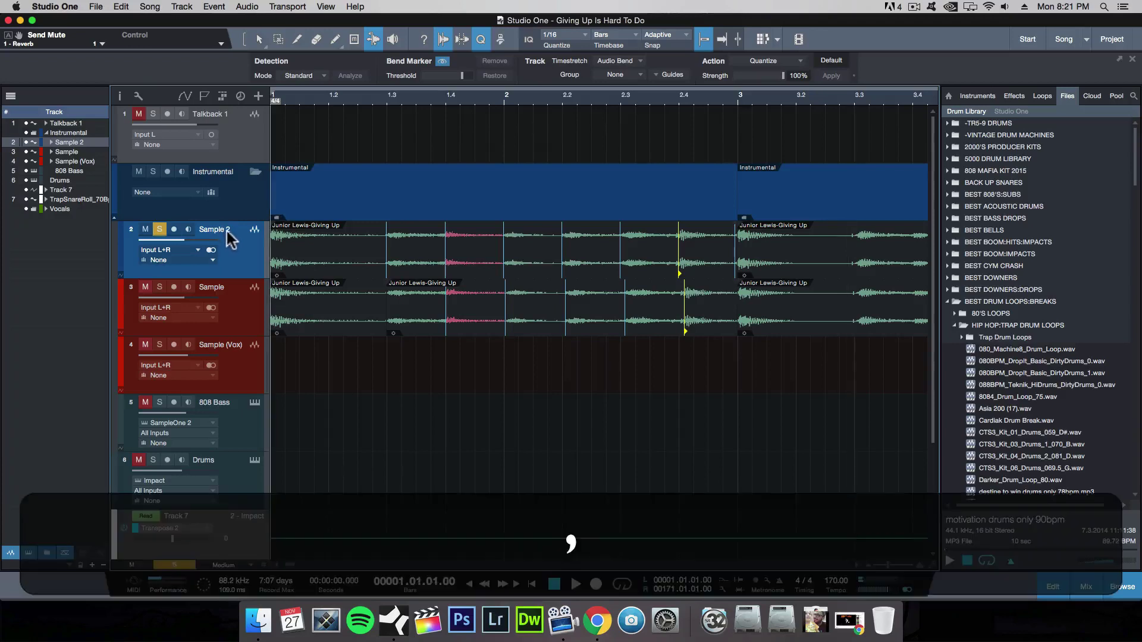
key("super+z")
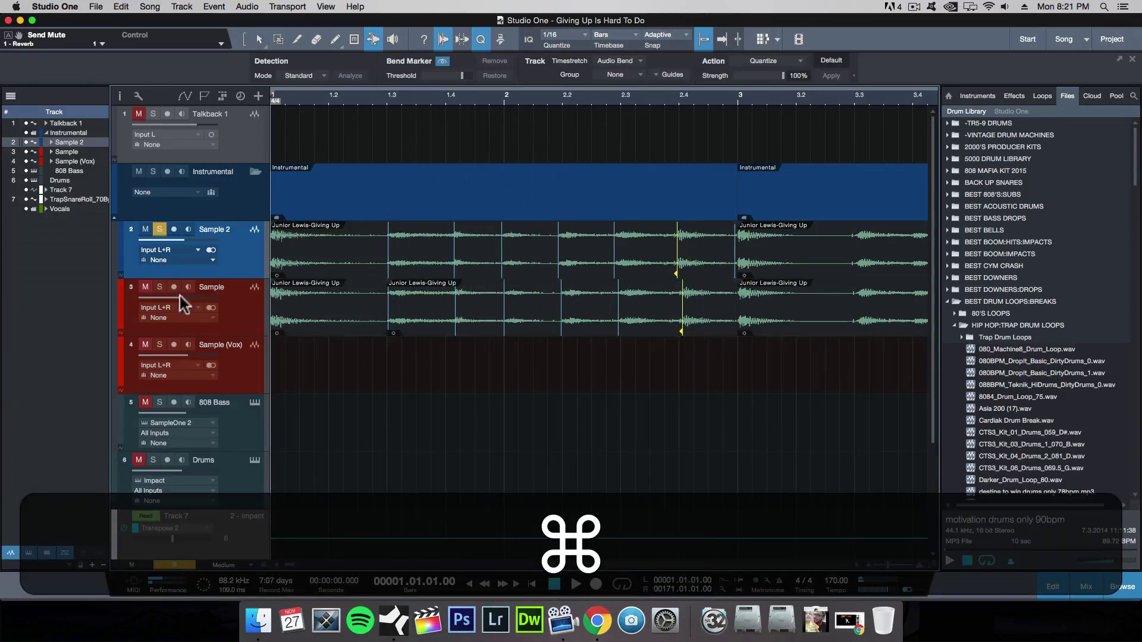
Unsolo and mute the Sample 2 track, and hide the bend markers in the arrangement.
left_click(158, 229)
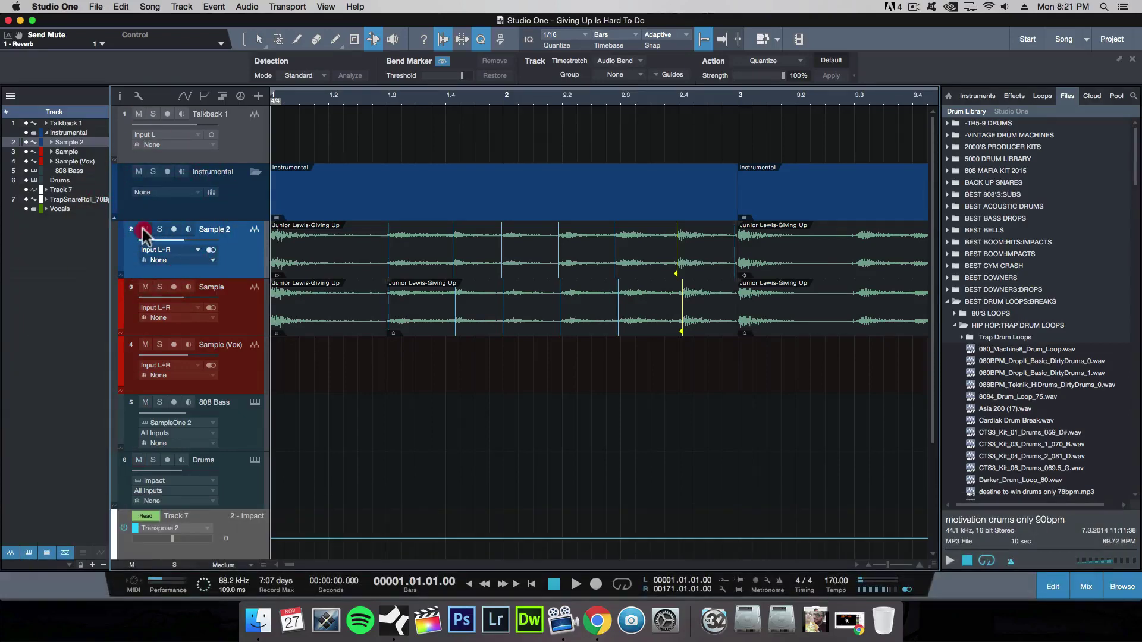
left_click(145, 228)
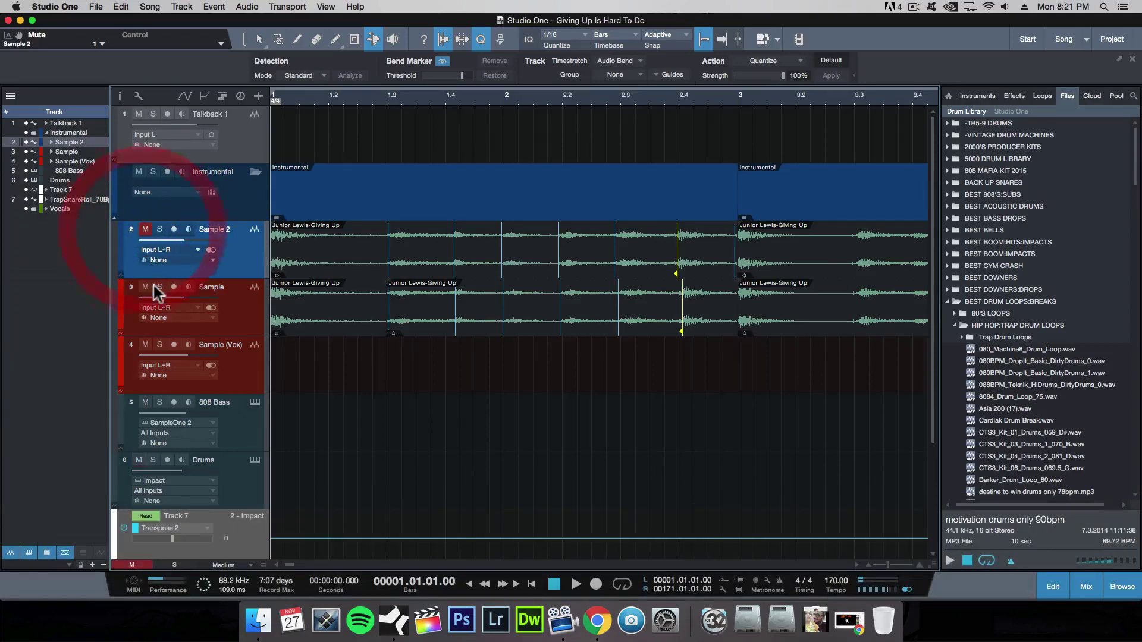
left_click(441, 61)
Select the Sample track and play the arrangement from bar 1 to hear its time-corrected clips.
left_click(242, 312)
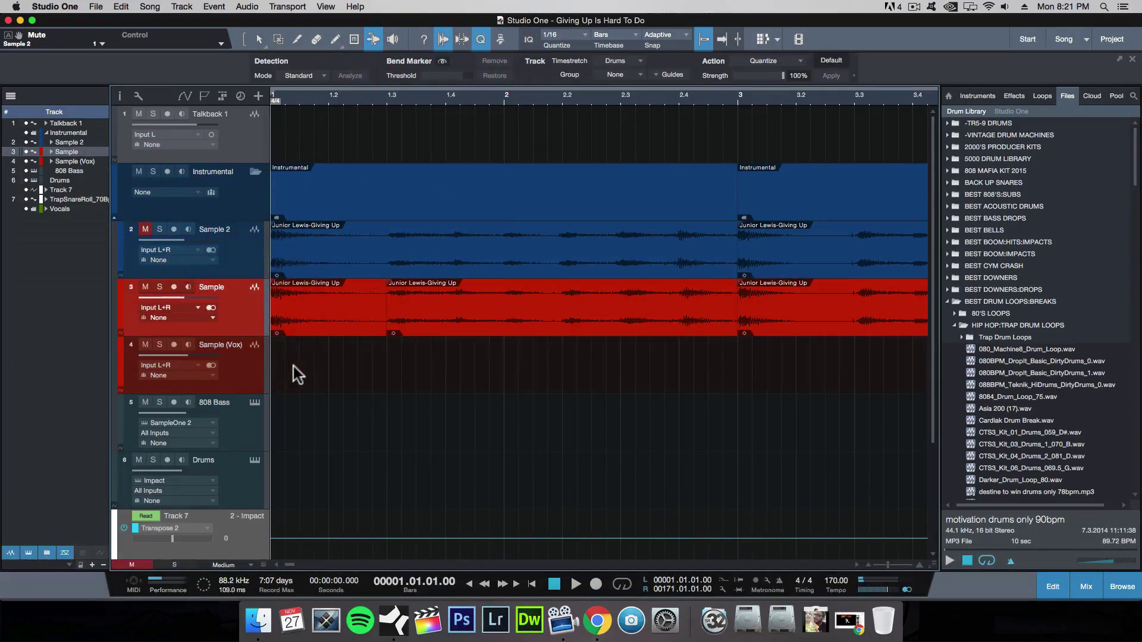
key("comma")
key("space")
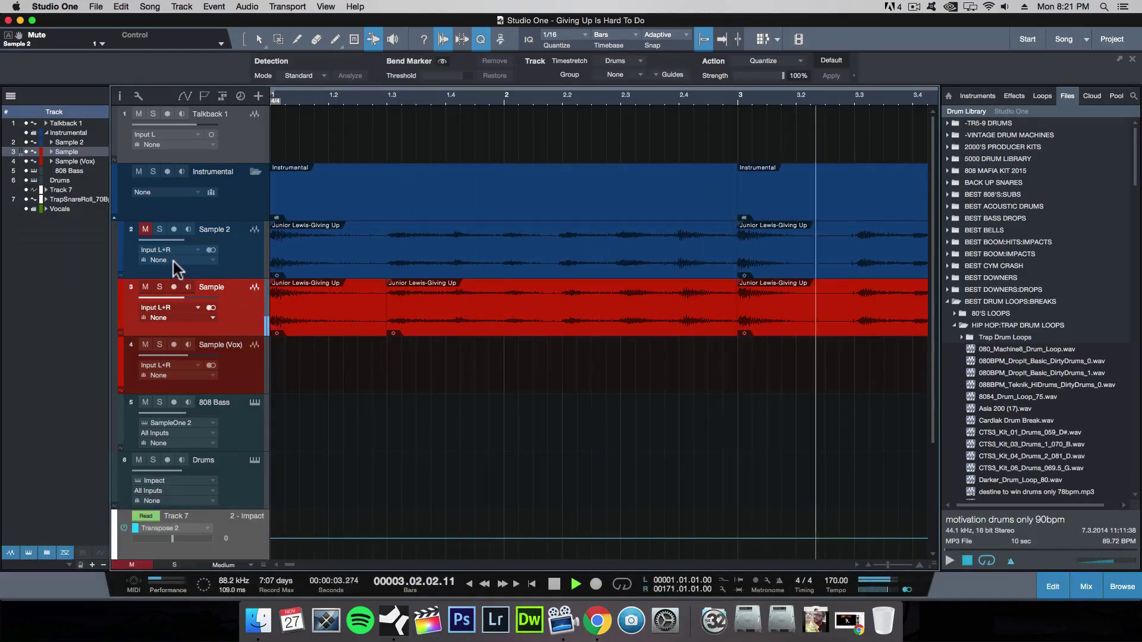
key("space")
Solo the Sample track in the full arrangement.
key("w")
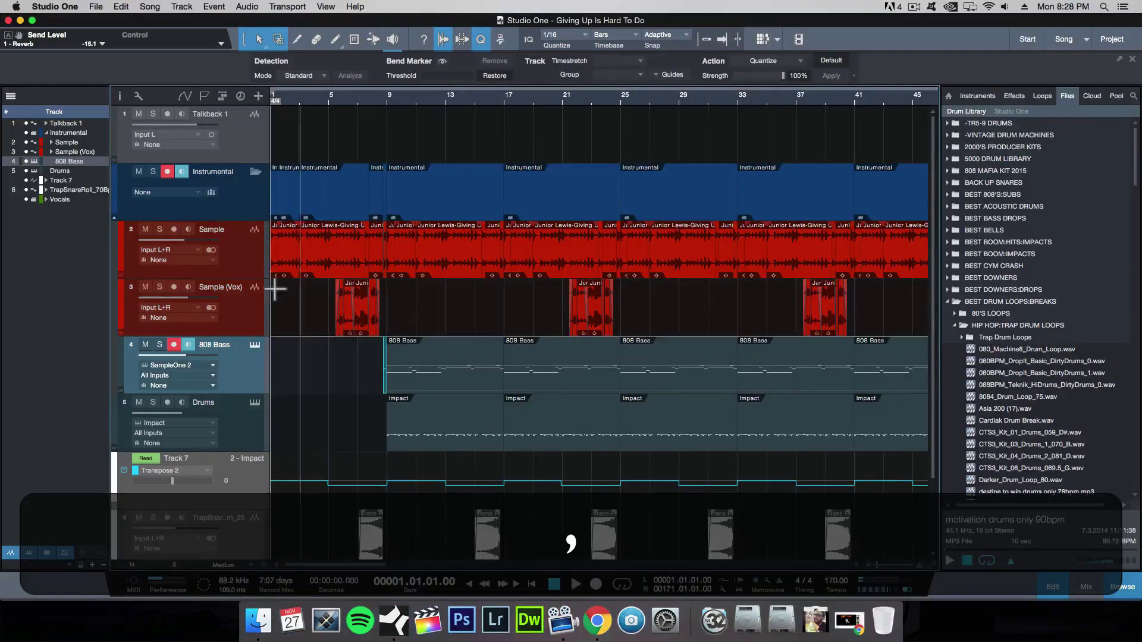
left_click(225, 252)
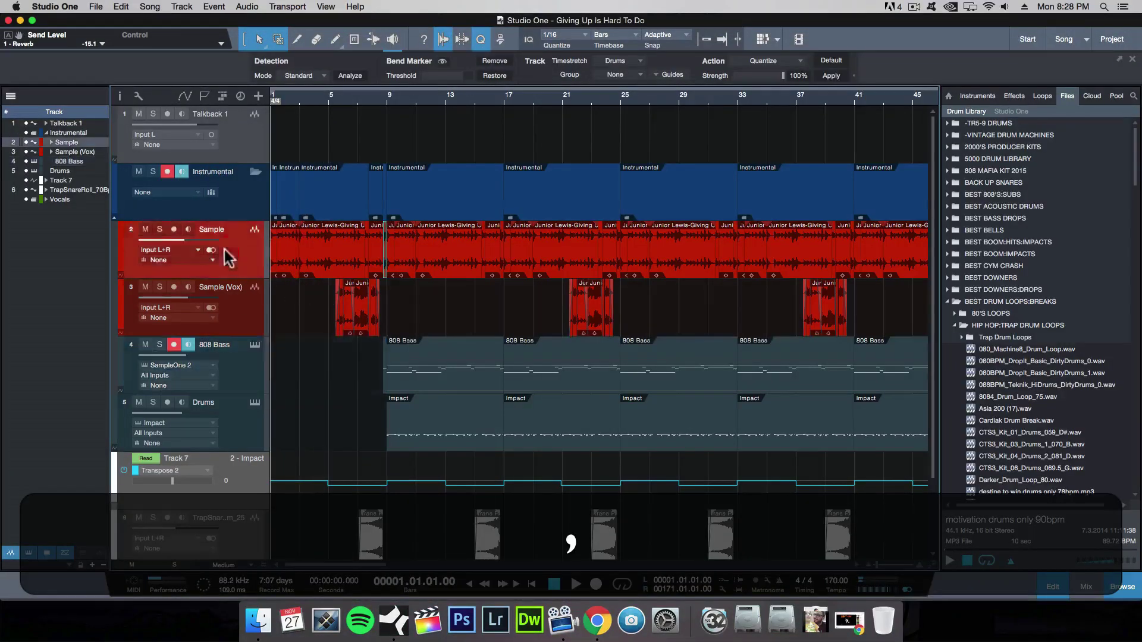
left_click(160, 229)
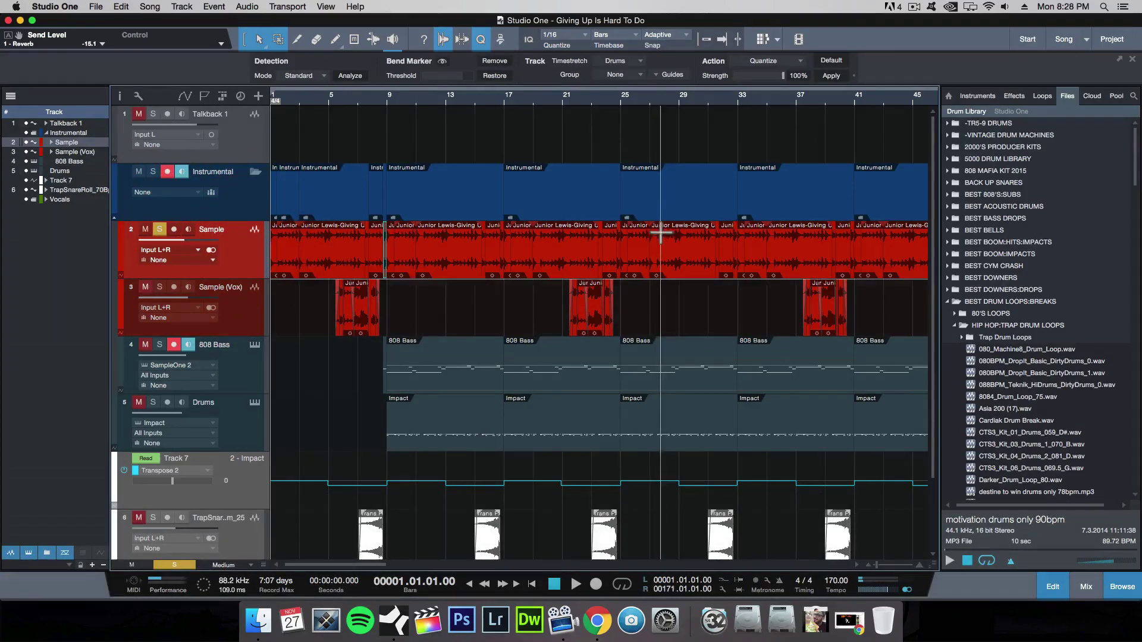
Open the mixer console and enlarge it to fill the screen.
left_click(326, 6)
left_click(342, 80)
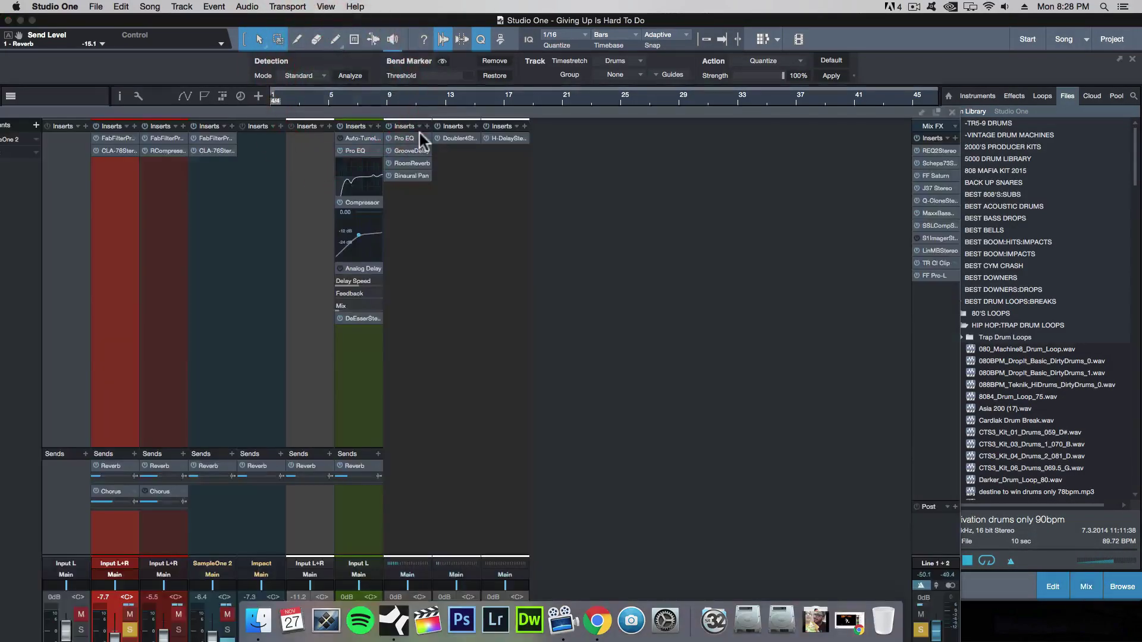
left_click(514, 68)
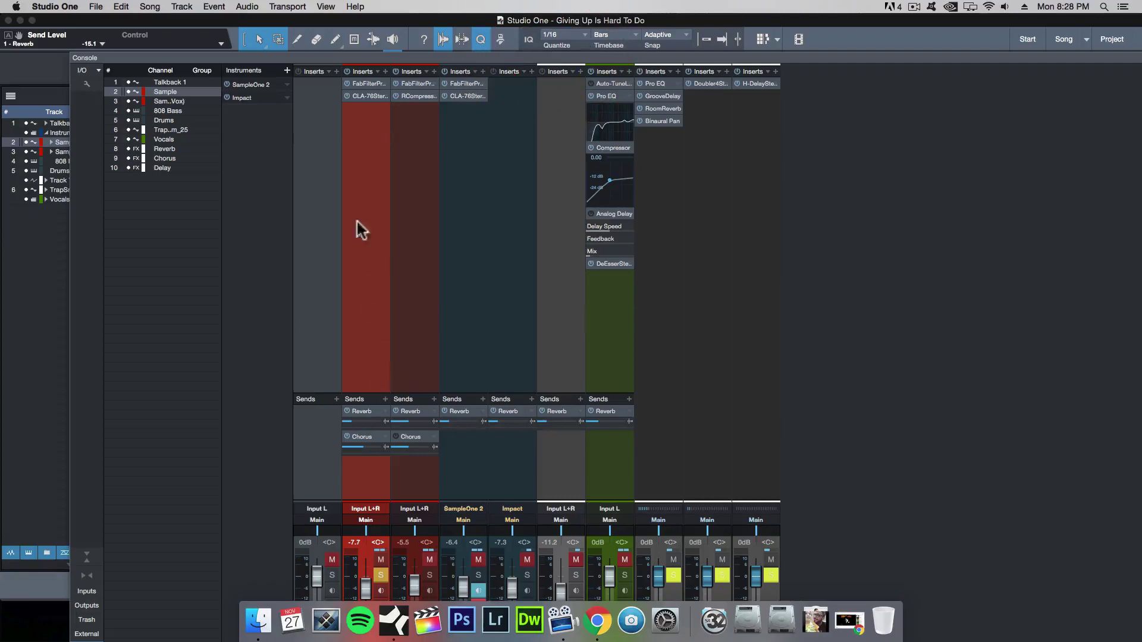
double_click(358, 57)
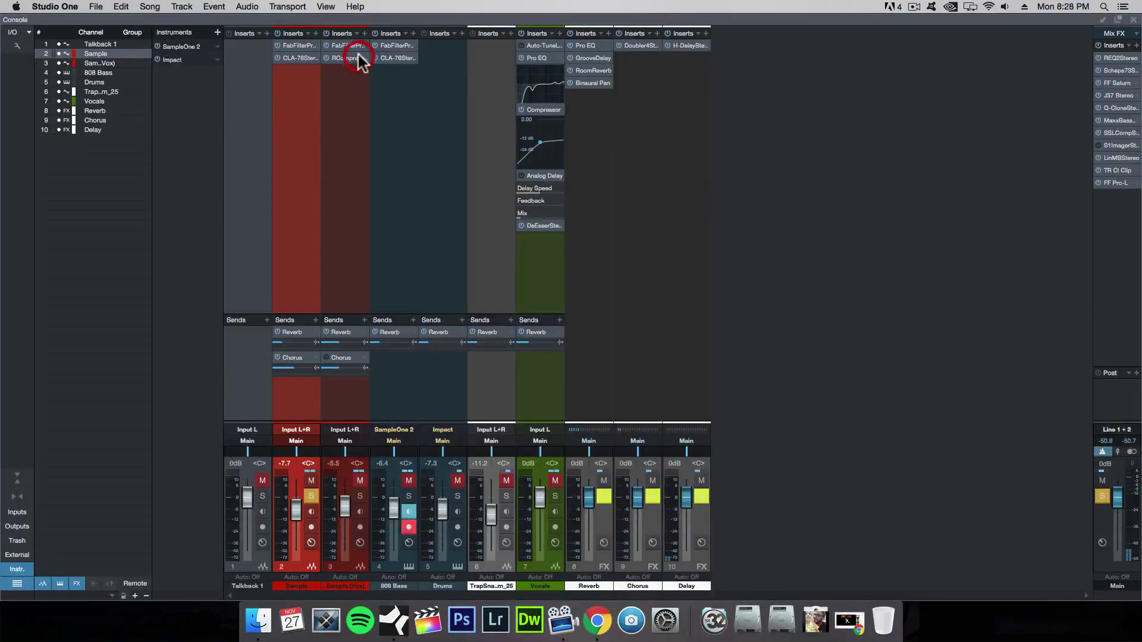
Insert the SoundShifter Pitch Stereo plug-in on the Sample channel and start playback.
left_click(316, 33)
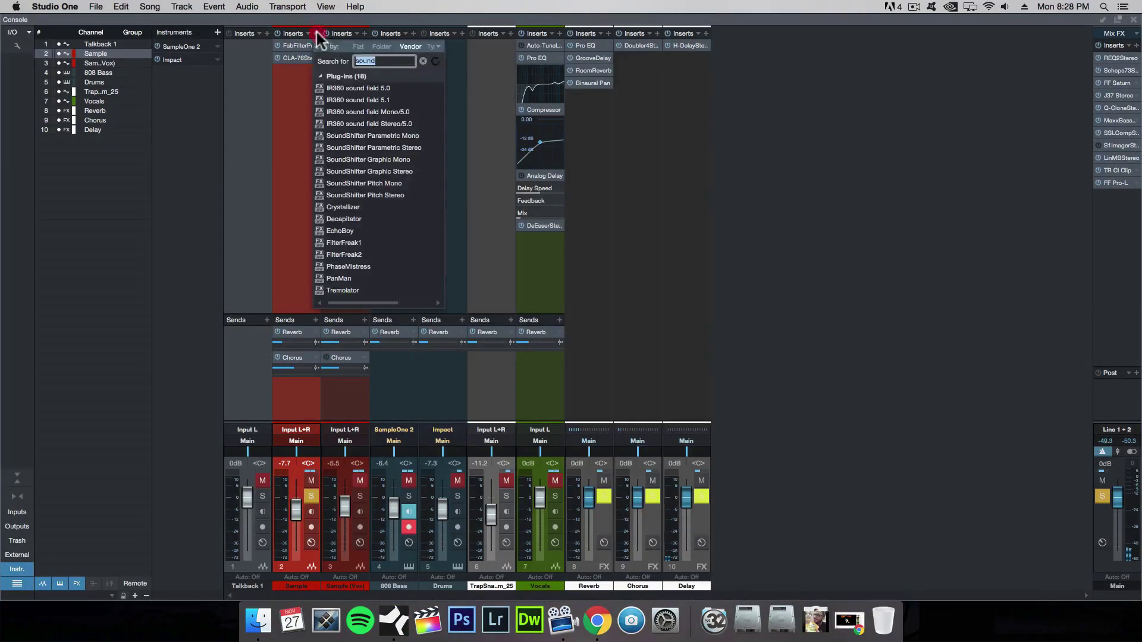
left_click(379, 194)
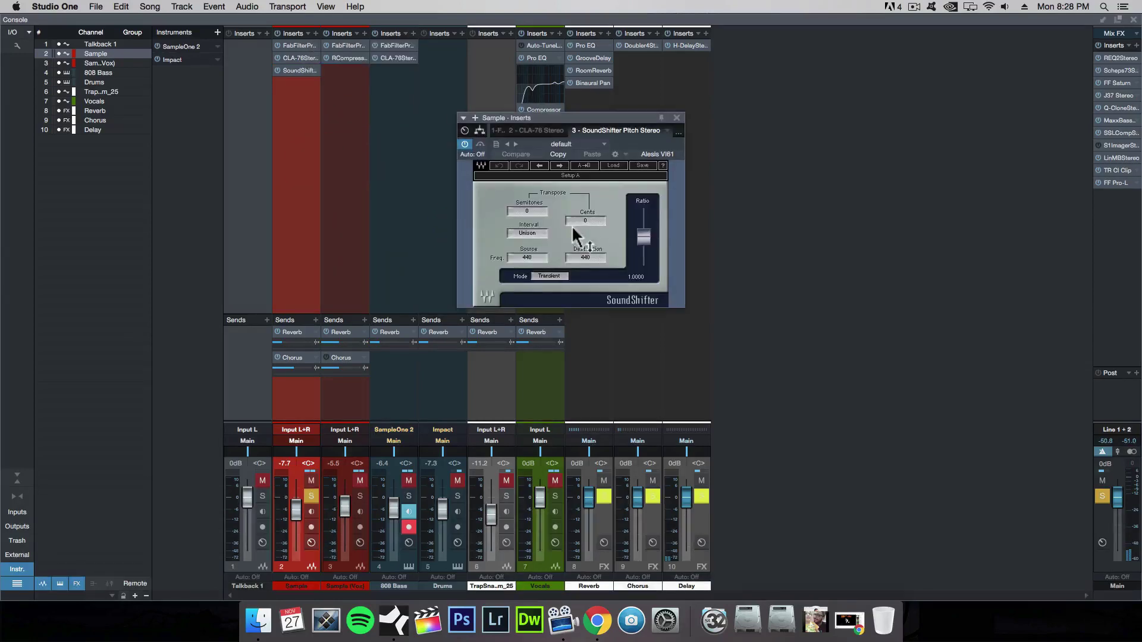
key("space")
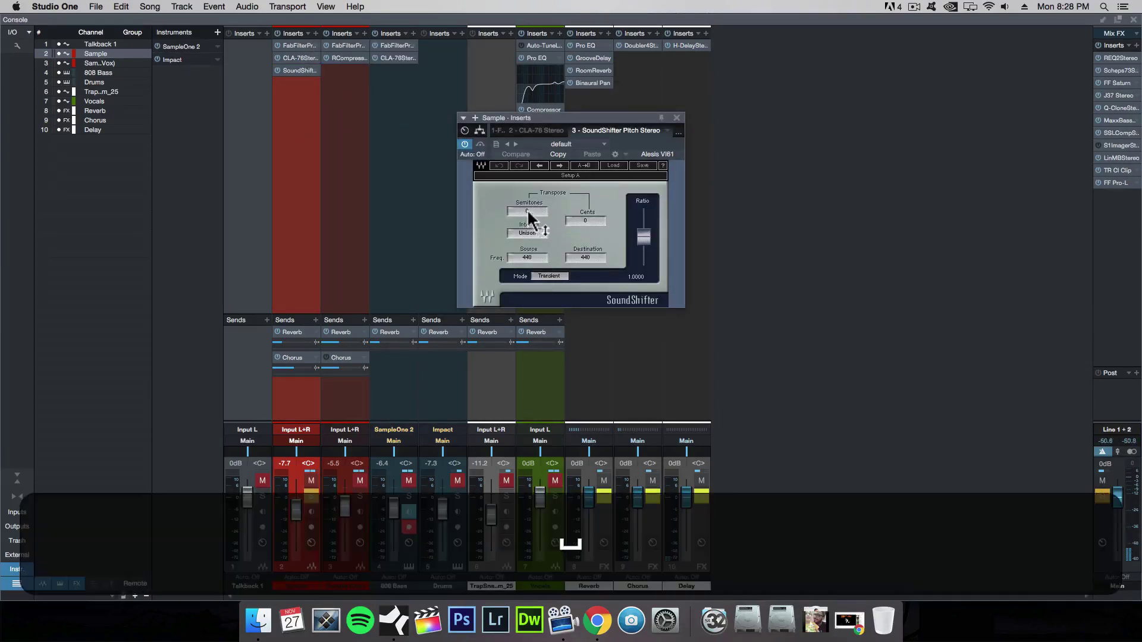
Try SoundShifter transpositions of 1 and -2 semitones on the Sample channel during playback, and return it to 0.
mouse_move(528, 213)
left_mouse_down()
mouse_move(529, 199)
mouse_move(528, 223)
left_mouse_up()
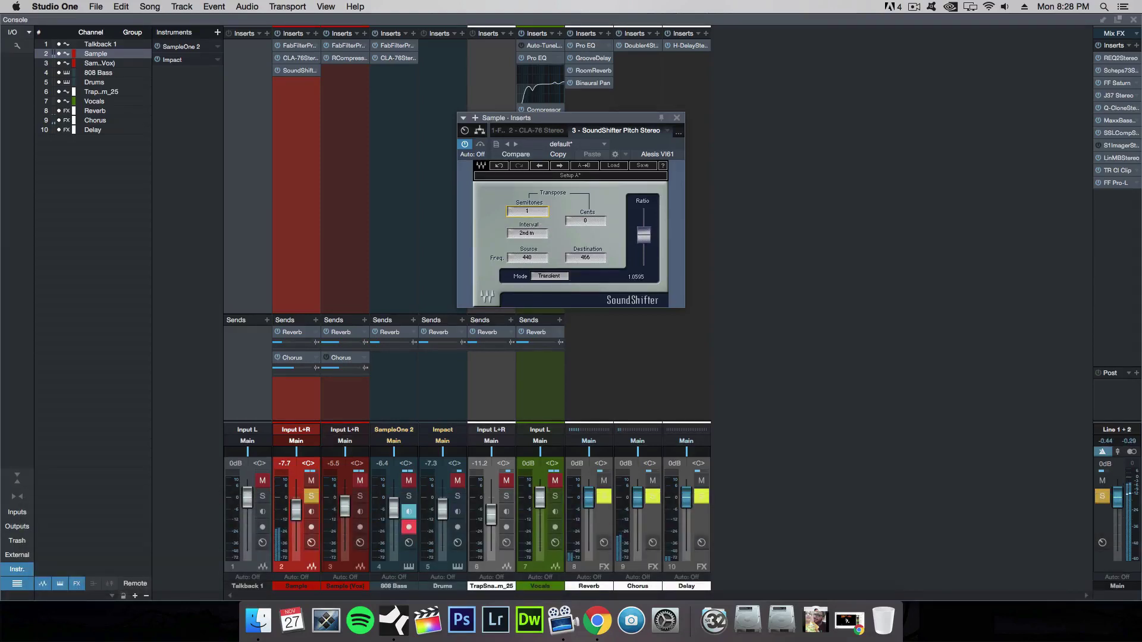
left_click(529, 210)
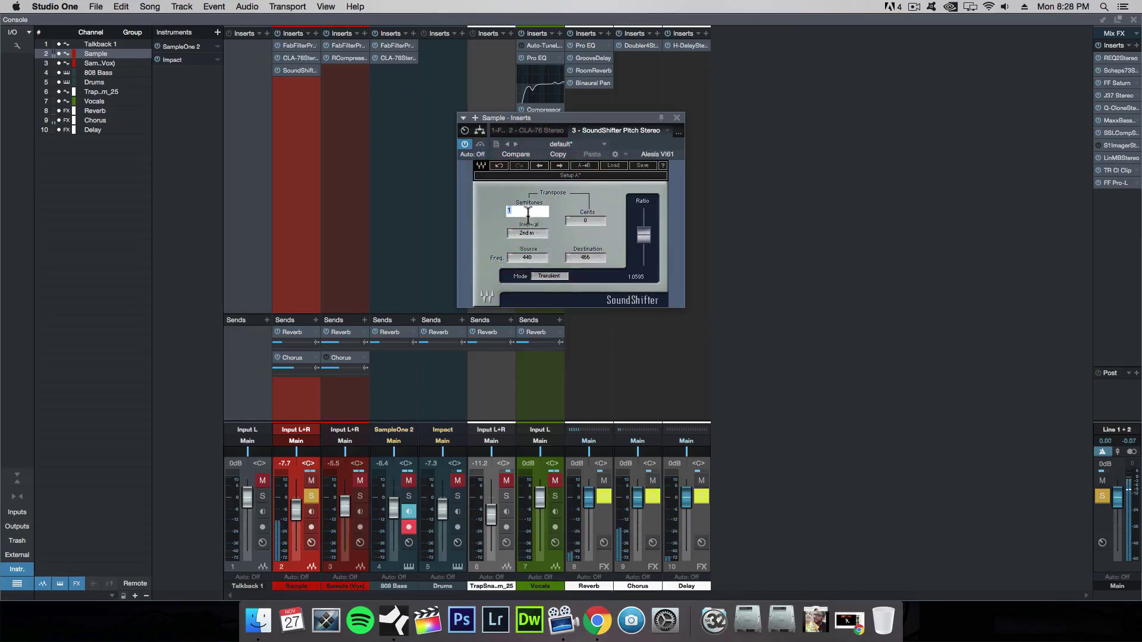
type("-2")
key("Return")
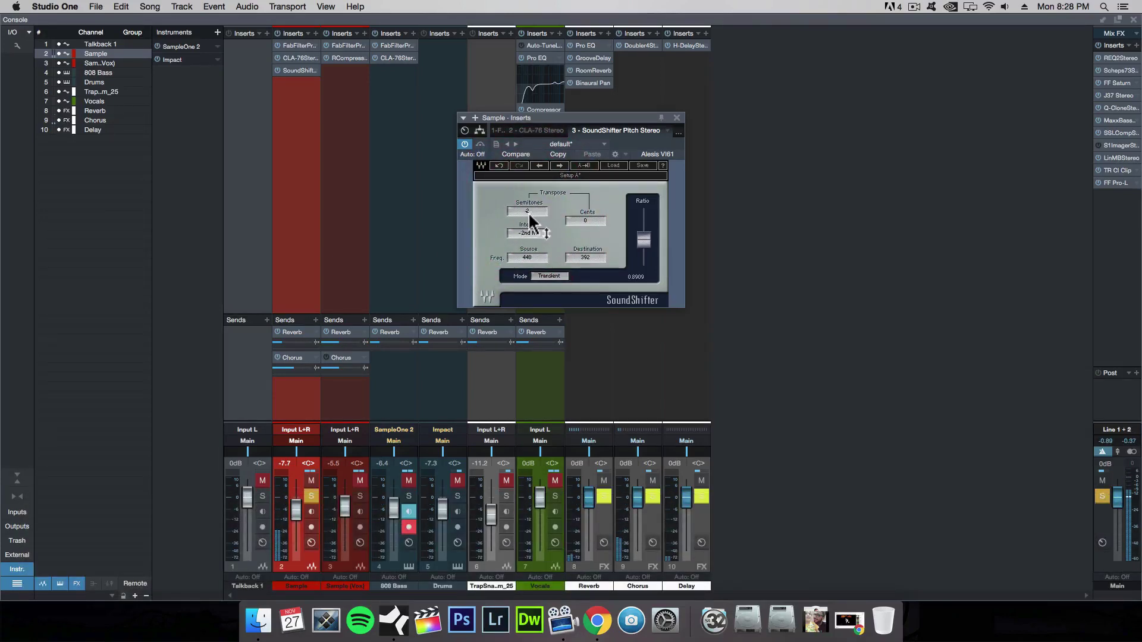
left_click(529, 211)
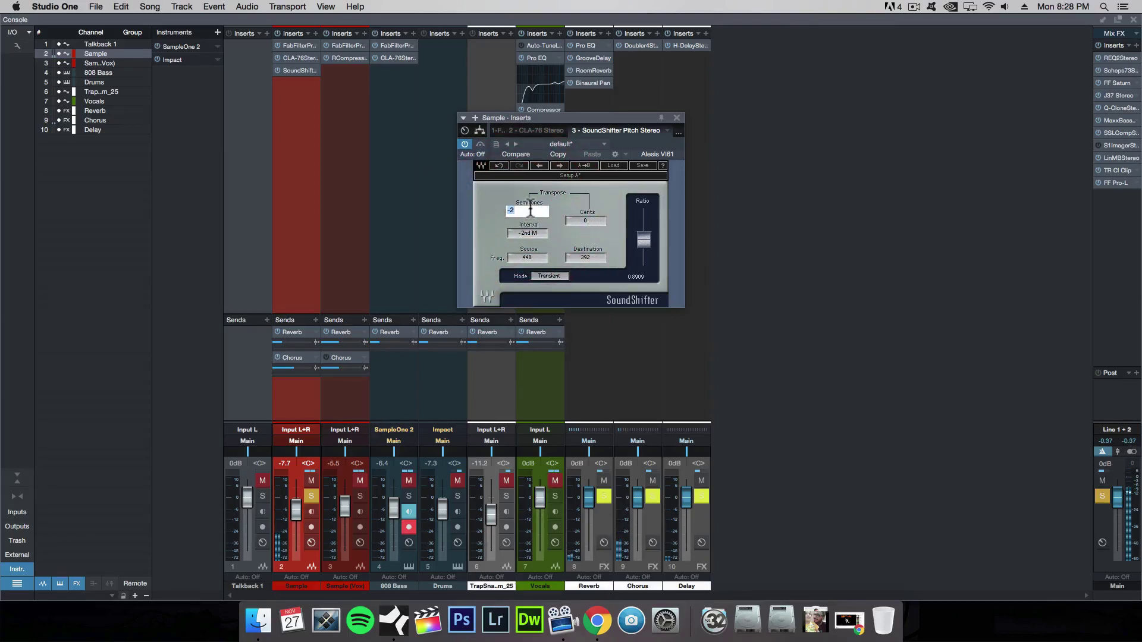
type("0")
key("Return")
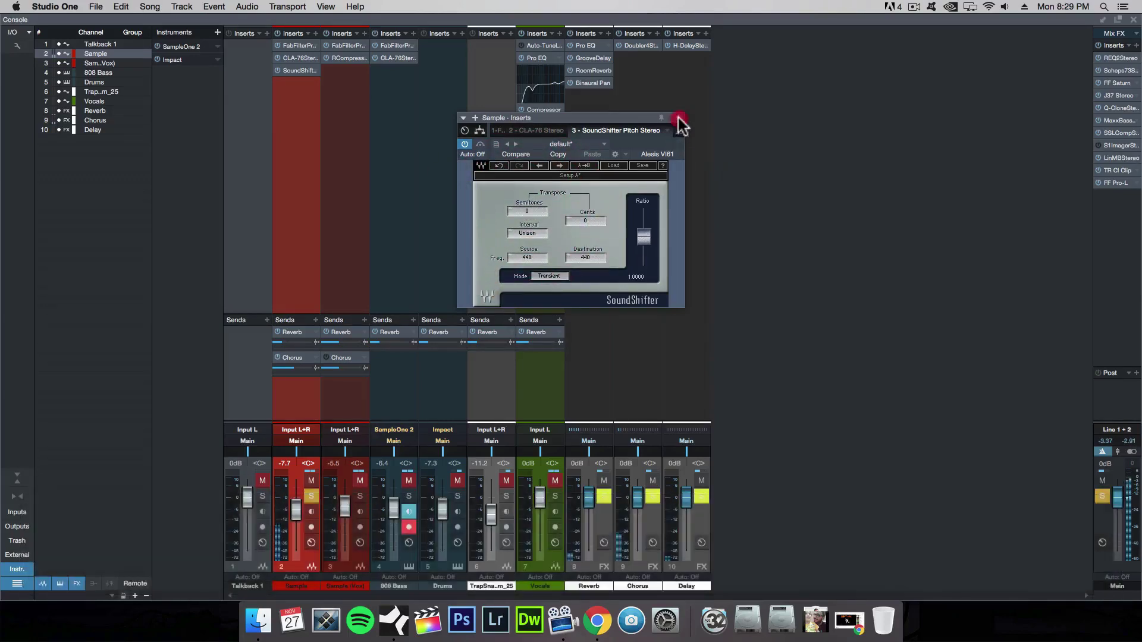
Close the SoundShifter window and the console, and unsolo the Sample track.
left_click(676, 117)
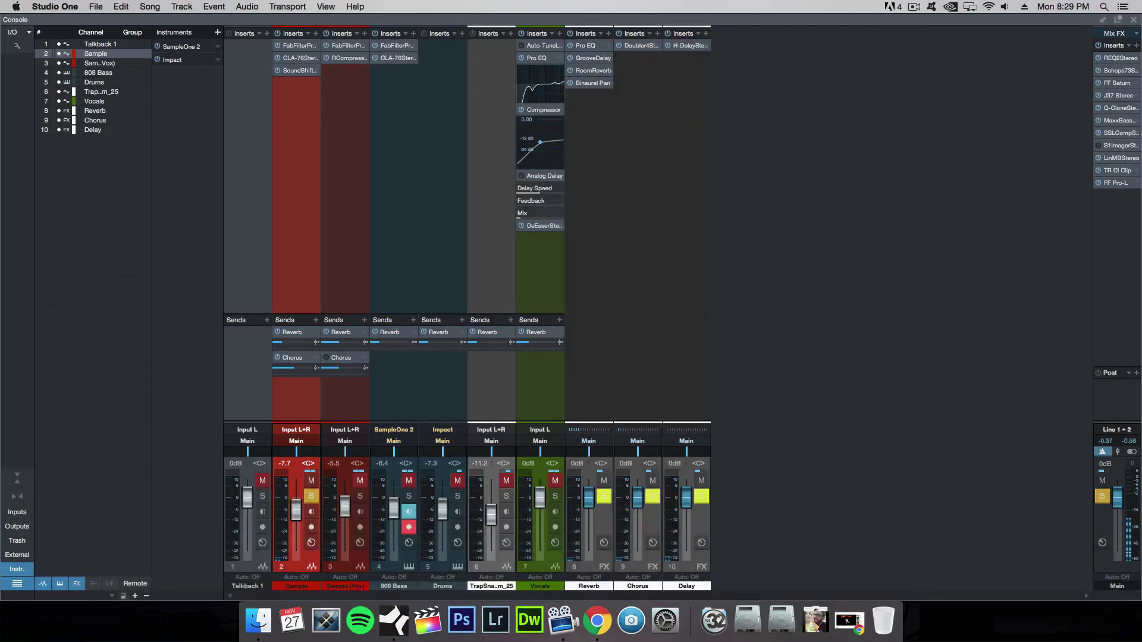
key("F3")
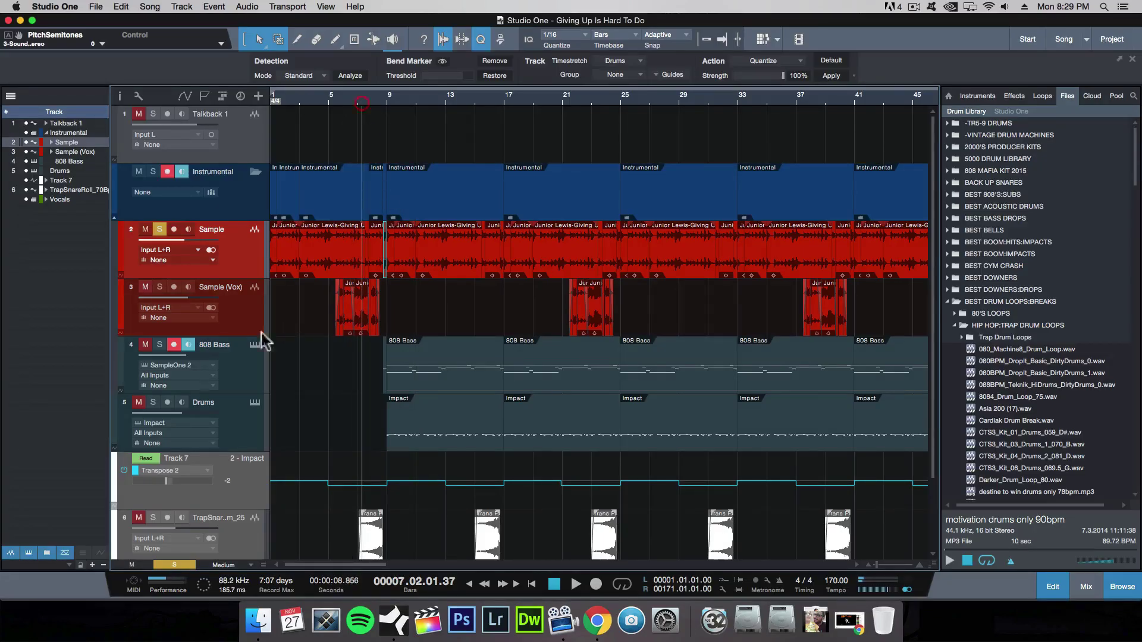
left_click(159, 230)
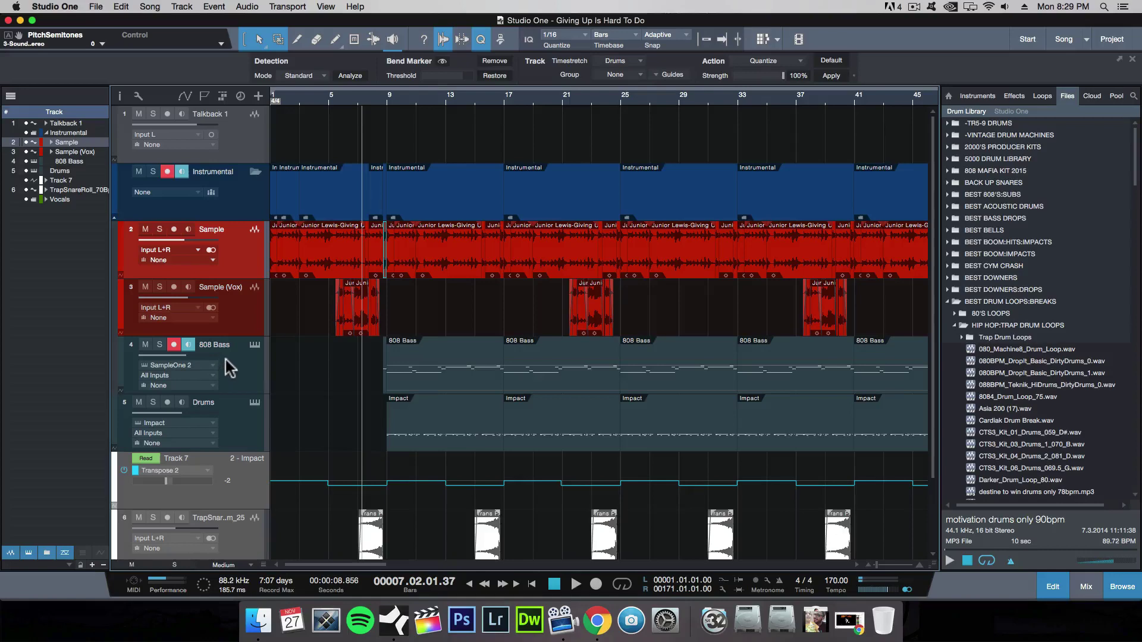
Examine the Drums and snare roll tracks and the Transpose 2 automation lane, placing the playhead just before bar 5.
left_click(236, 423)
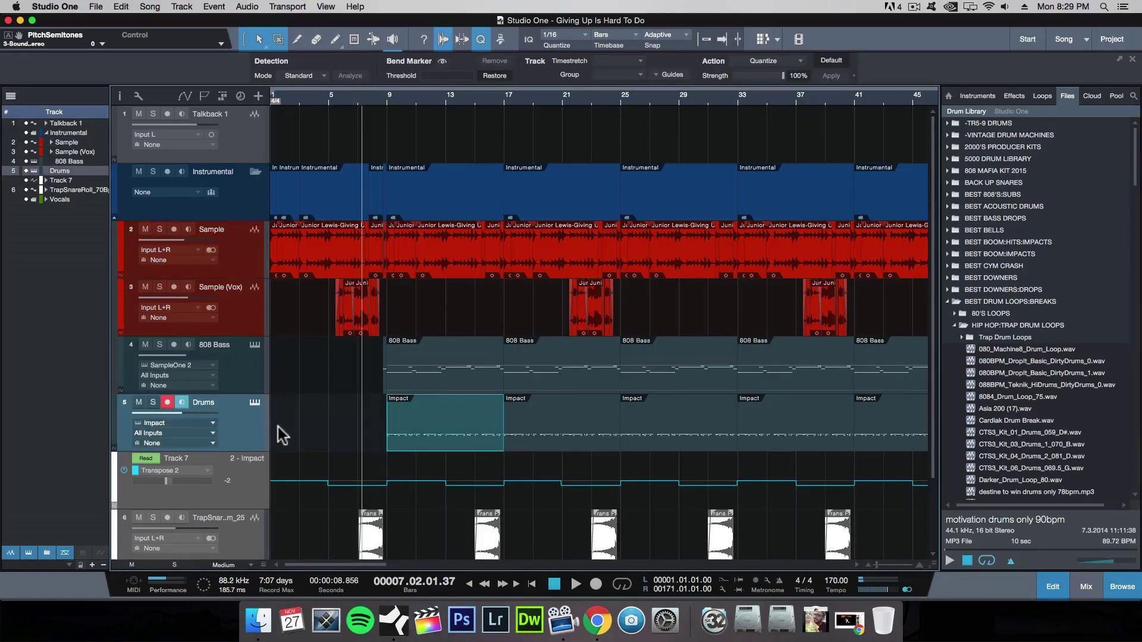
scroll(399, 474, "down", 3)
left_click(238, 462)
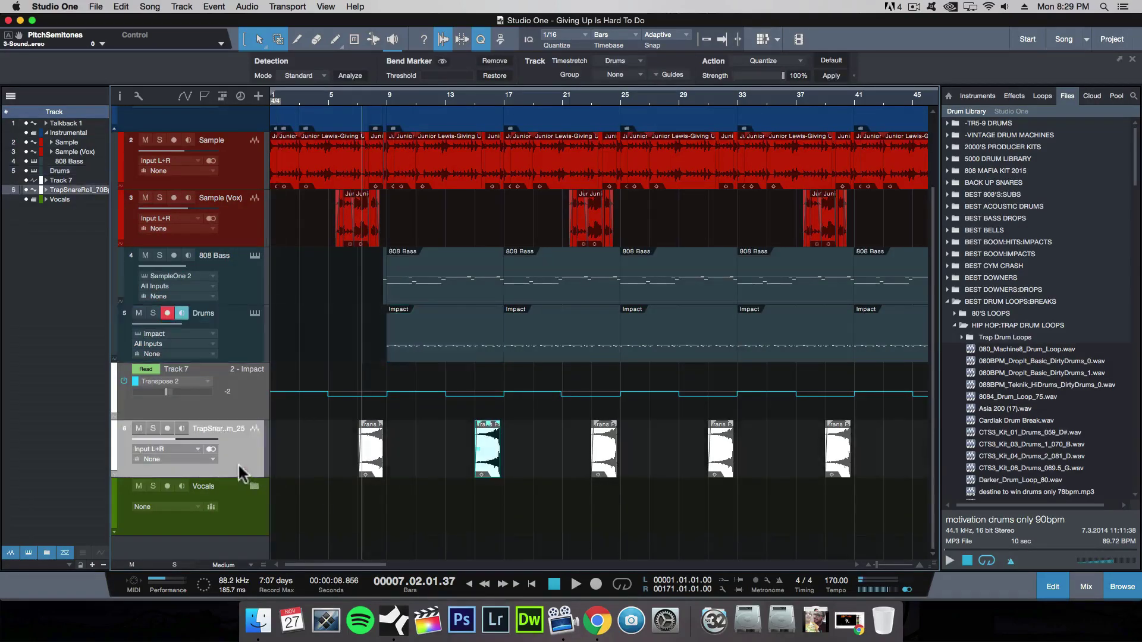
left_click(238, 380)
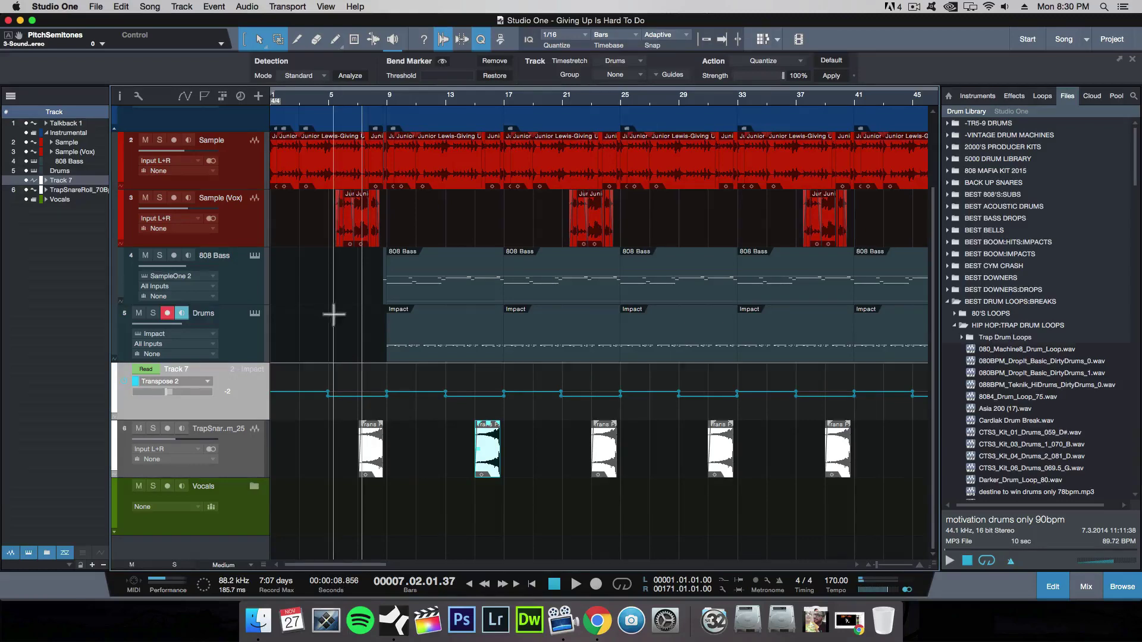
left_click(325, 101)
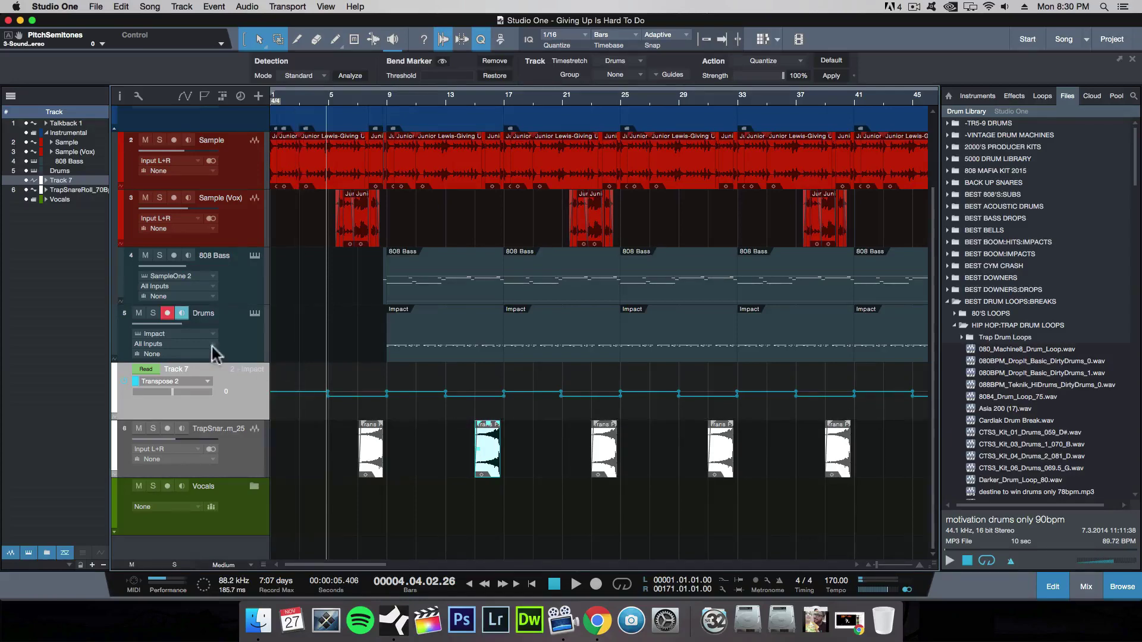
Return the playhead to bar 1 and disarm recording on the Drums track.
key("w")
key("comma")
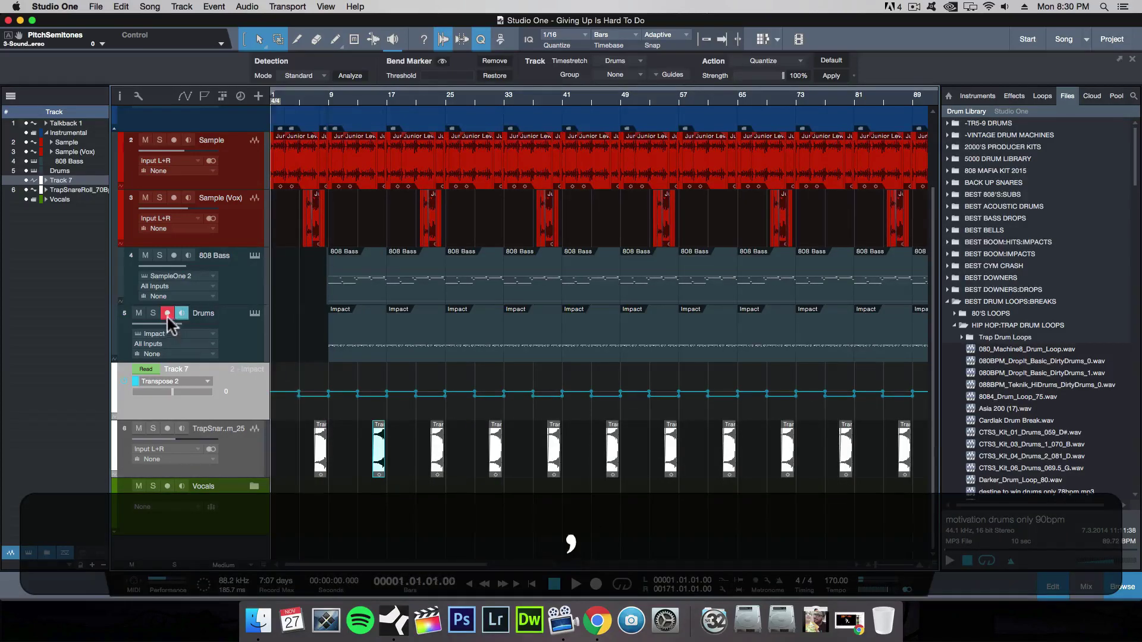
scroll(344, 106, "up", 2)
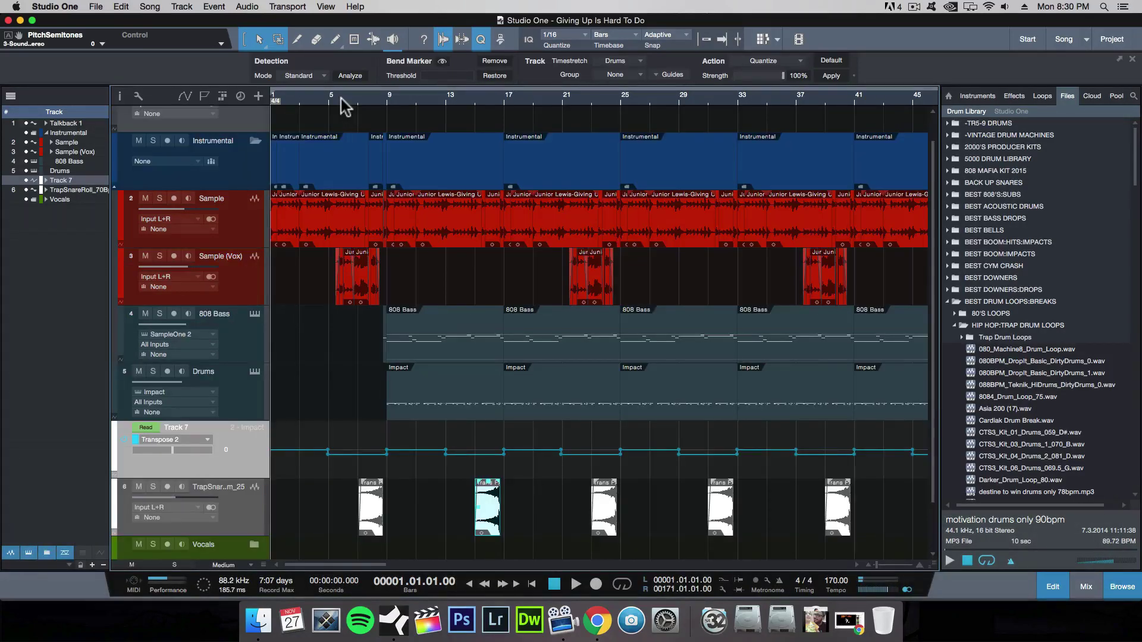